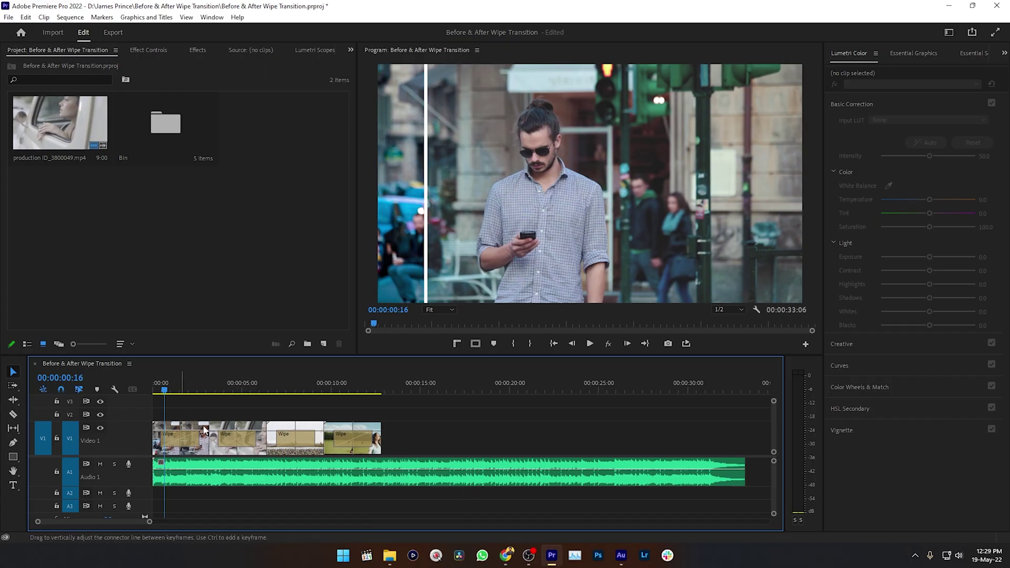
# - Zoom the timeline in and inspect the colour grades of the two existing clips
pyautogui.press('=')
pyautogui.press('=')
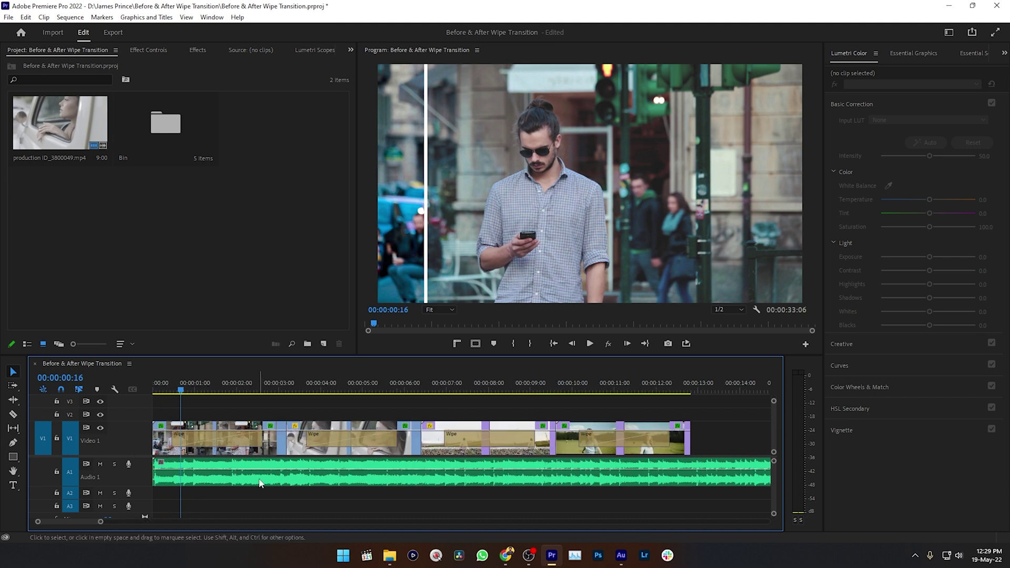
pyautogui.click(160, 449)
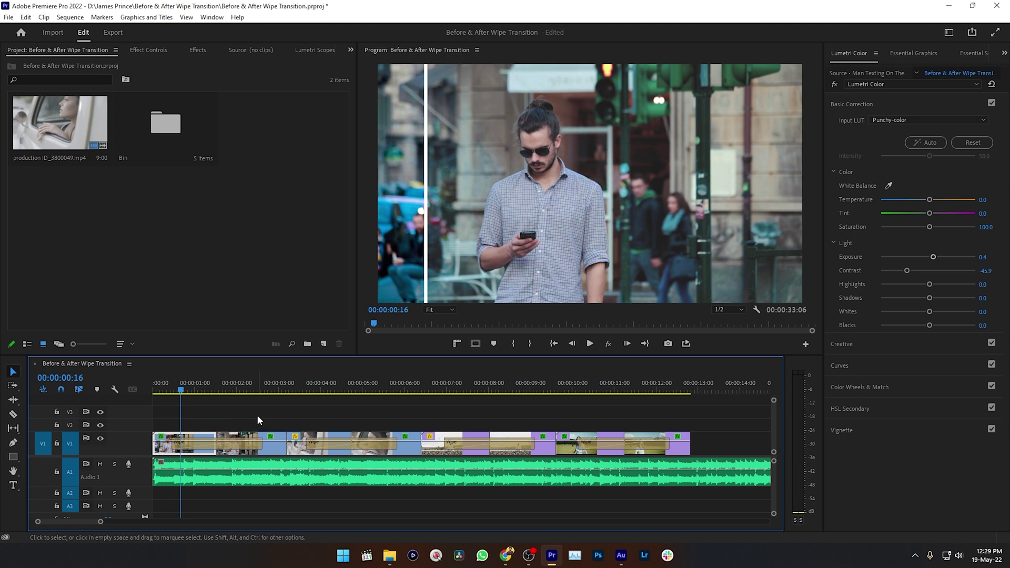
pyautogui.click(247, 444)
pyautogui.click(263, 391)
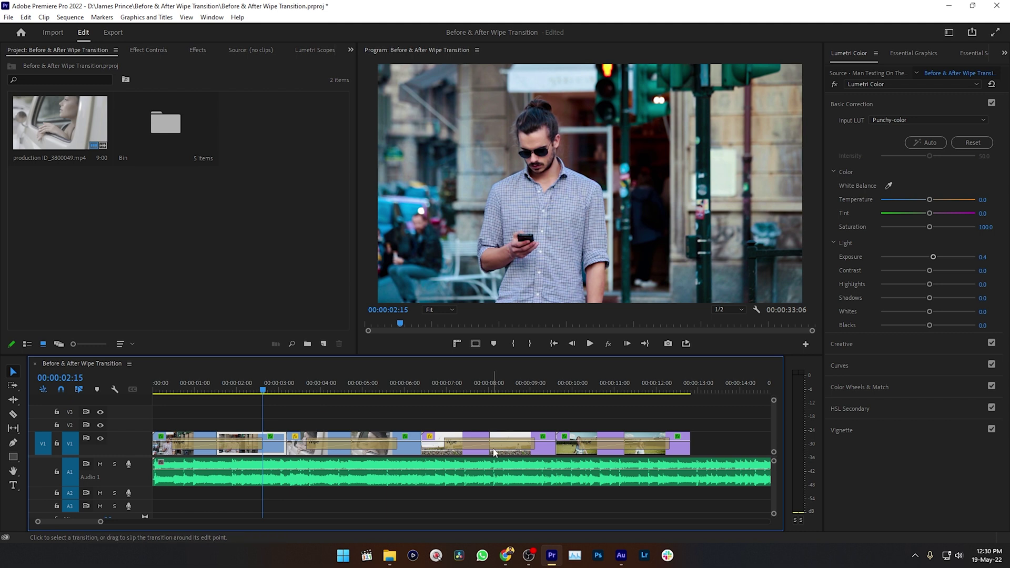
# - Create Sequence 02 with an edited vertical frame size
pyautogui.rightClick(255, 243)
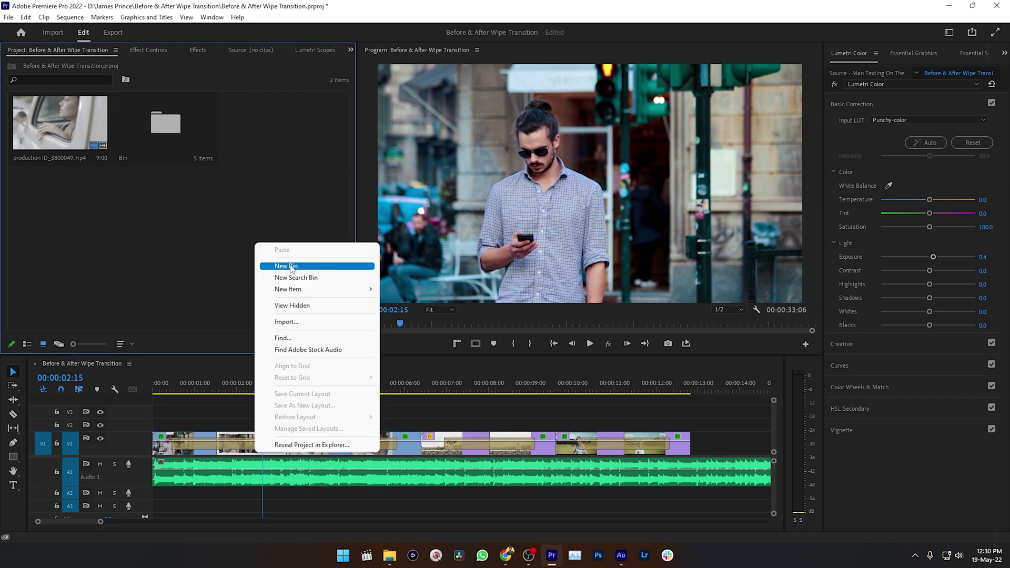
pyautogui.moveTo(304, 290)
pyautogui.click(396, 290)
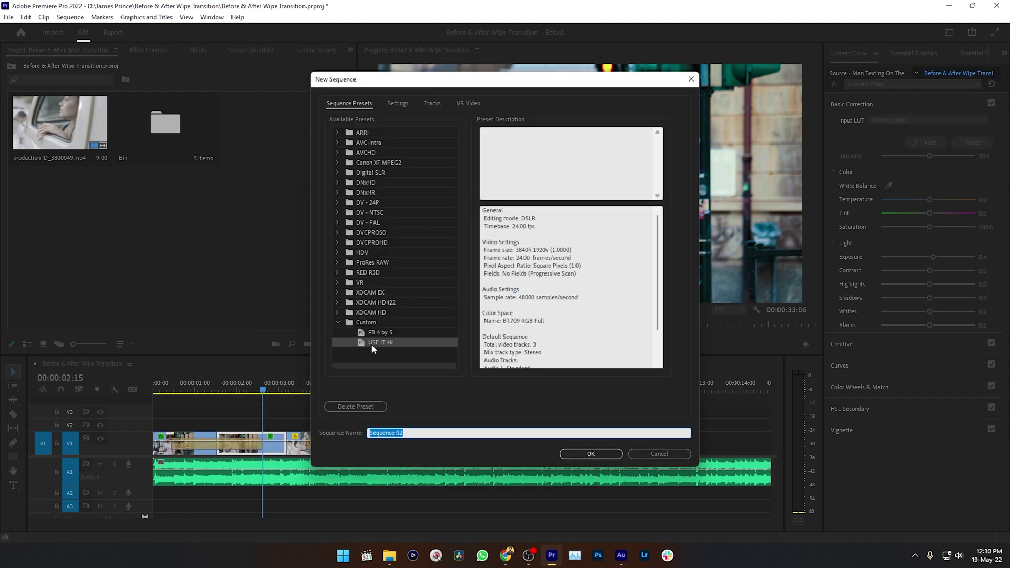
pyautogui.click(398, 103)
pyautogui.doubleClick(495, 163)
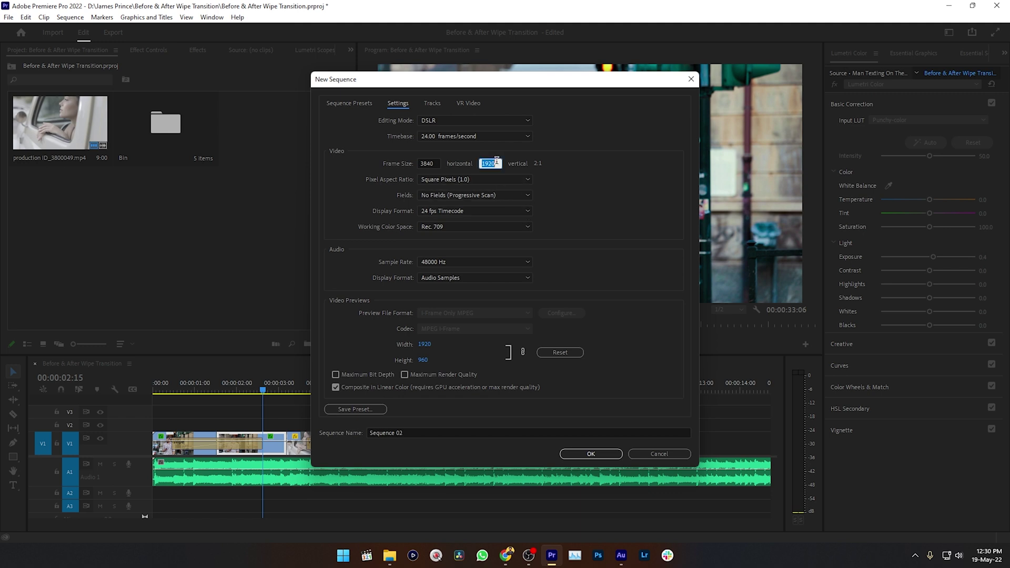
pyautogui.write('216')
pyautogui.click(589, 454)
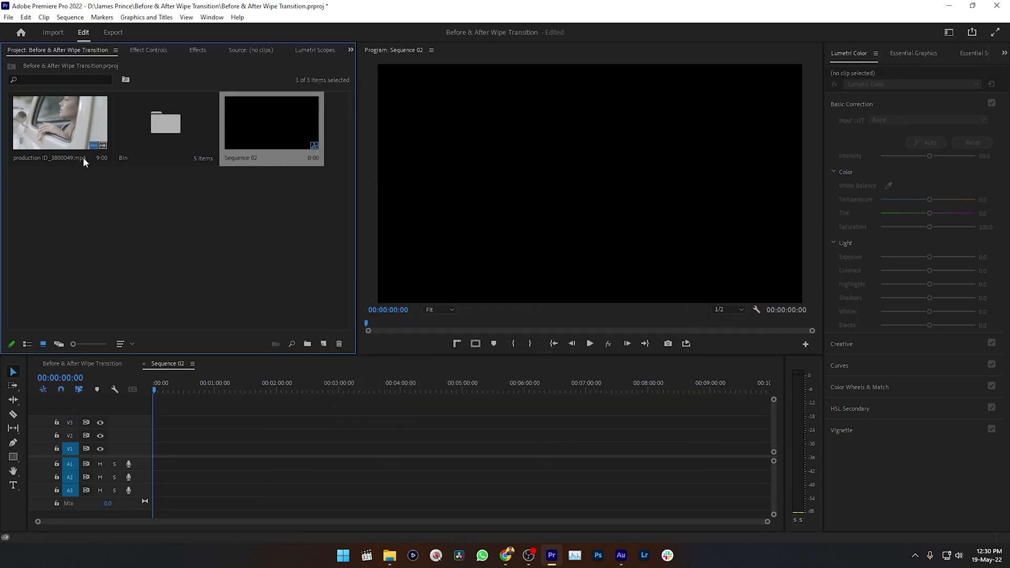
# - Add the car-window clip to Sequence 02, keep the sequence settings, and trim its end at 3:09
pyautogui.moveTo(61, 112); pyautogui.dragTo(163, 457)
pyautogui.press('Return')
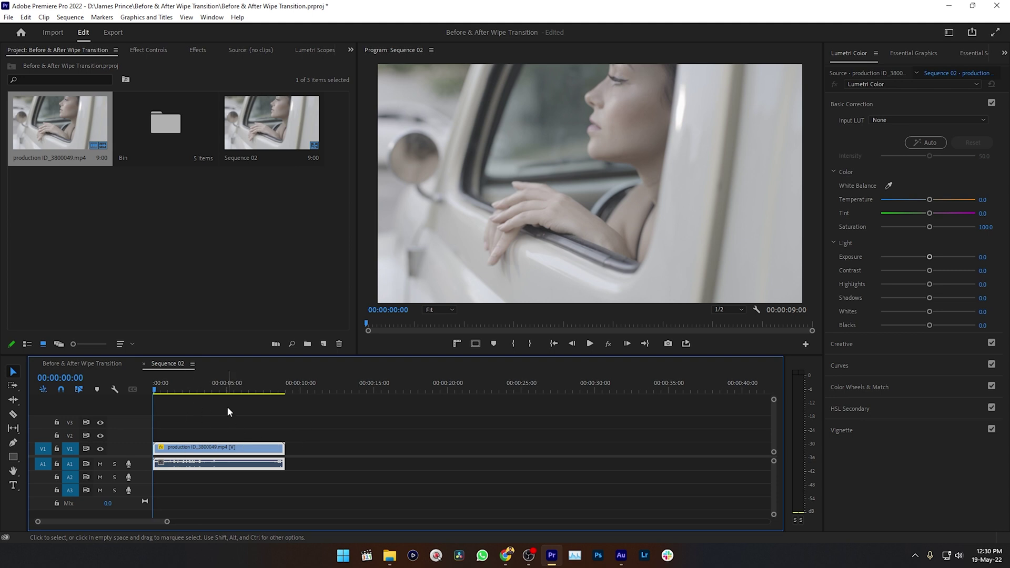
pyautogui.moveTo(192, 390); pyautogui.dragTo(174, 402)
pyautogui.press('w')
pyautogui.press('=')
pyautogui.press('=')
pyautogui.press('=')
pyautogui.press('=')
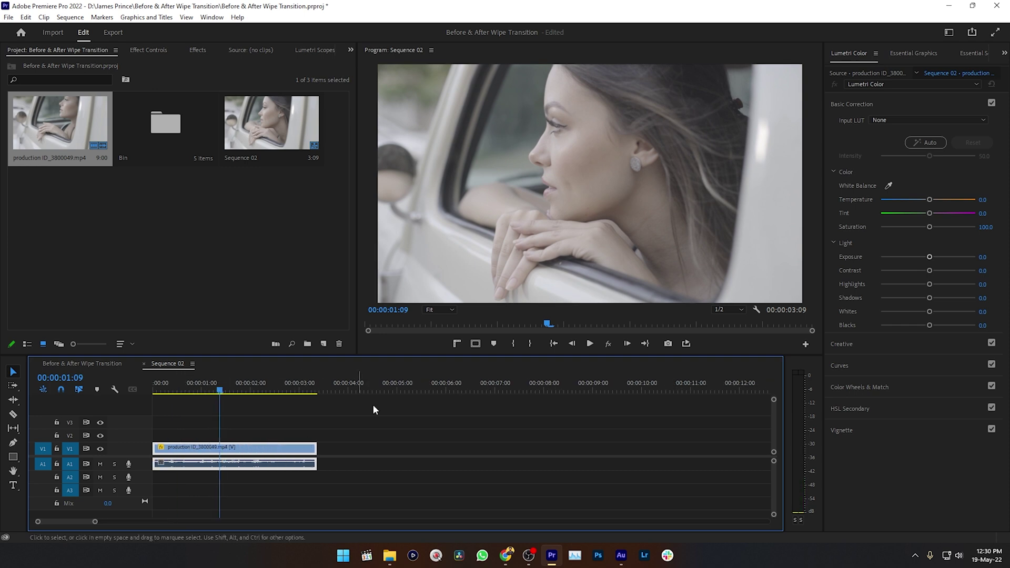
# - Apply the Leeming LUT Pro Sony S-Log2 input LUT to the clip in Lumetri Color
pyautogui.click(211, 17)
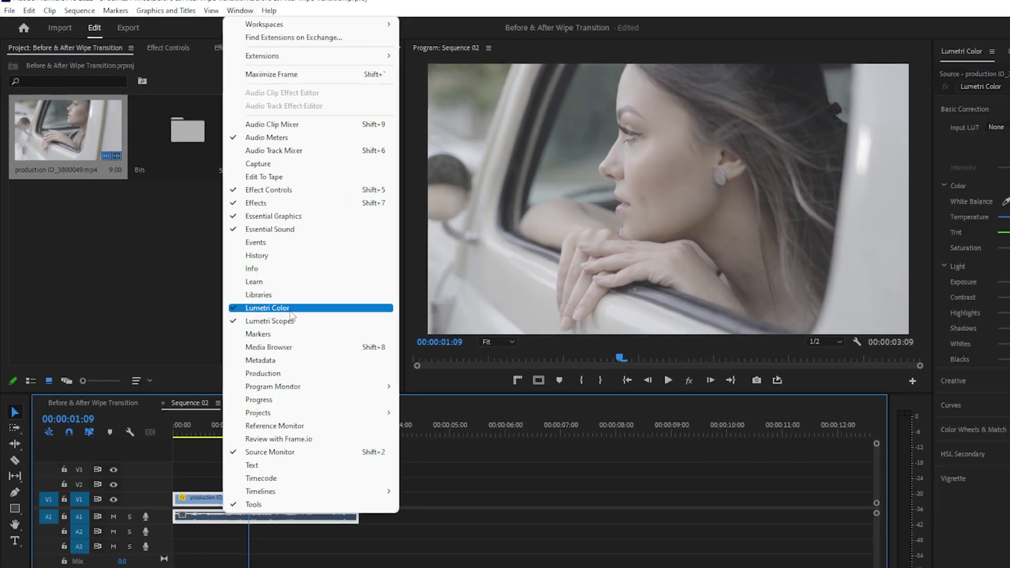
pyautogui.click(256, 280)
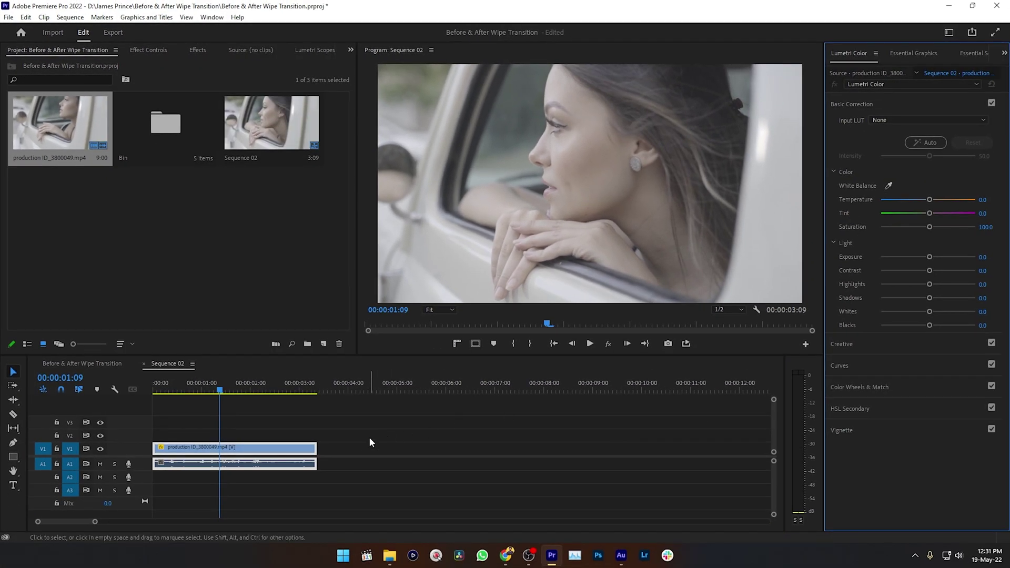
pyautogui.click(194, 472)
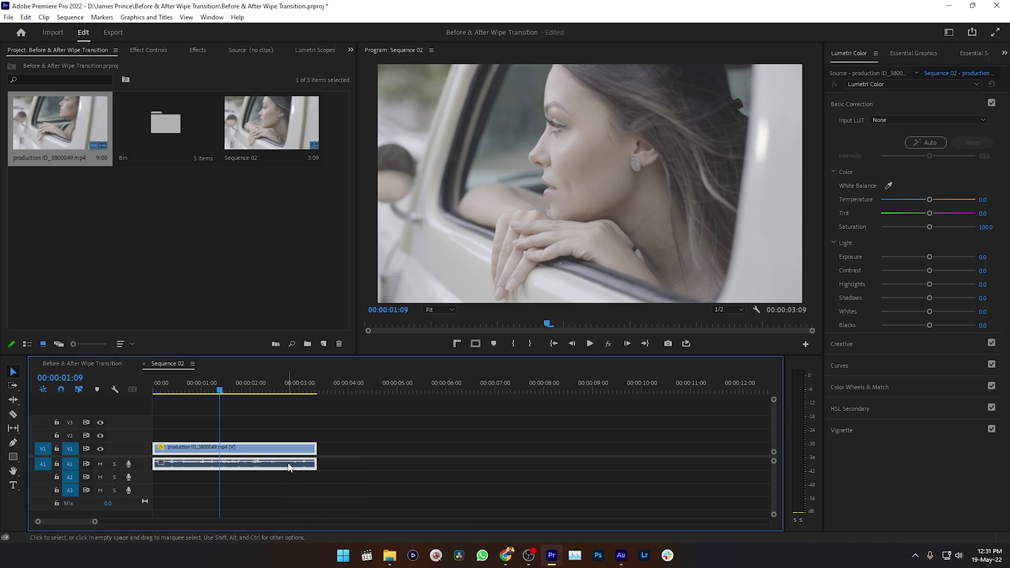
pyautogui.click(880, 120)
pyautogui.click(894, 153)
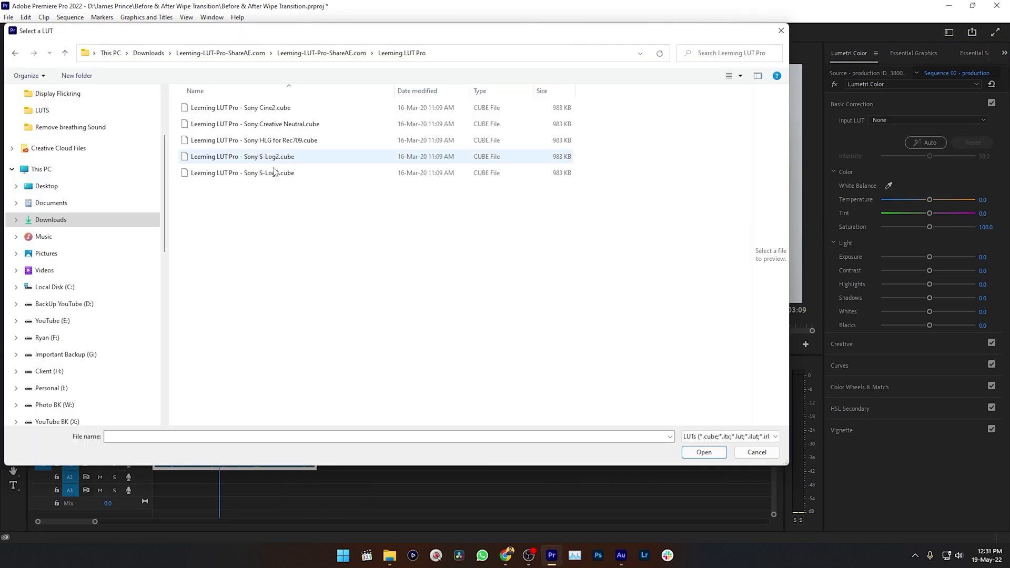
pyautogui.click(241, 157)
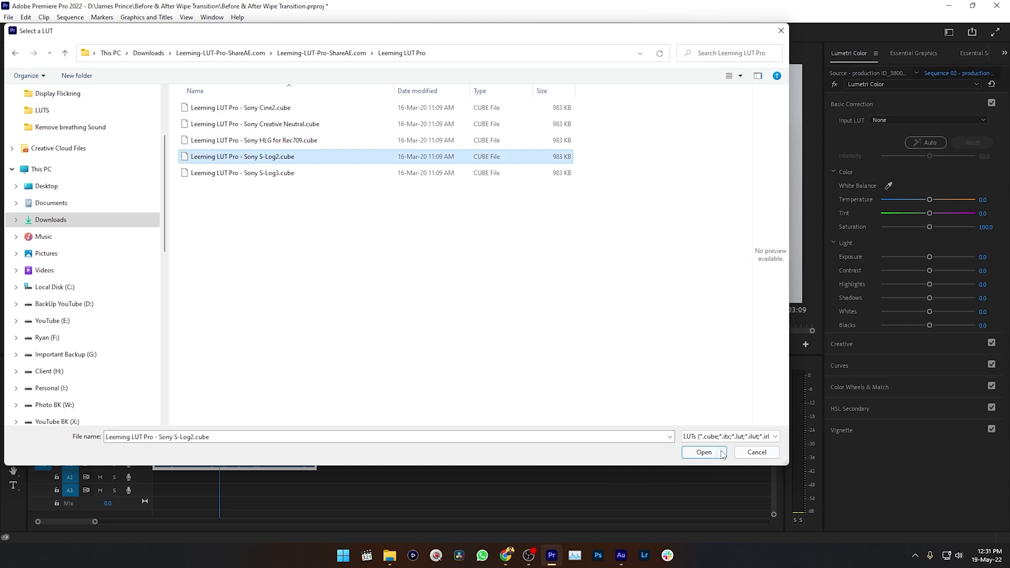
pyautogui.click(704, 452)
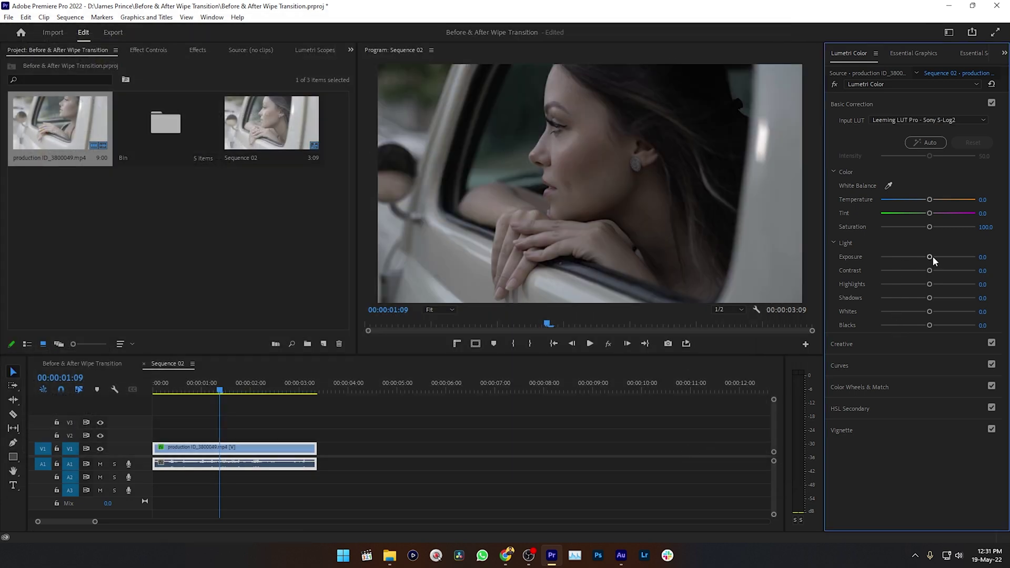
# - Raise exposure to 2.2, lower highlights, lift shadows, and set Creative sharpen to 12.7
pyautogui.moveTo(933, 256); pyautogui.dragTo(943, 260)
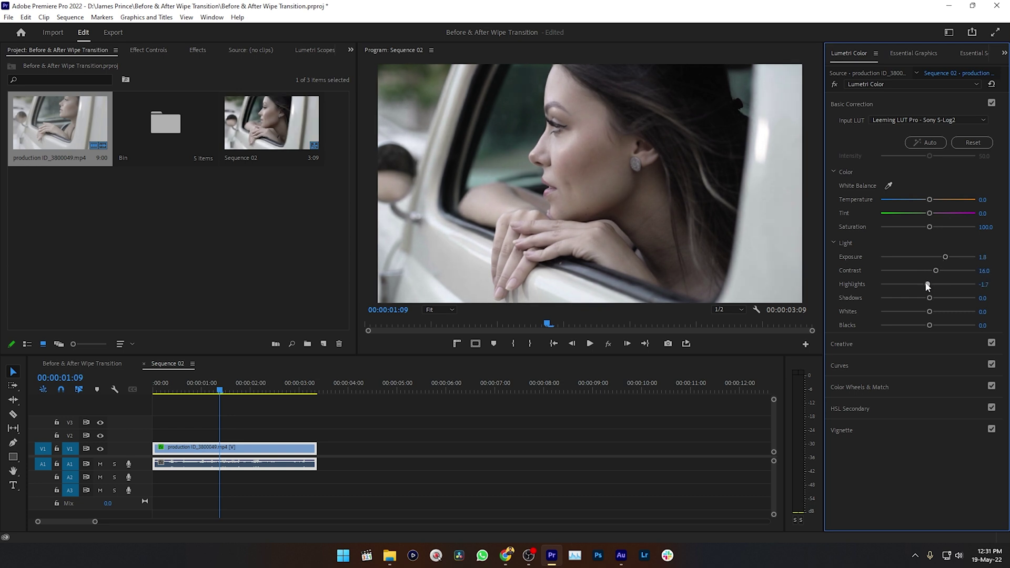
pyautogui.moveTo(925, 285); pyautogui.dragTo(942, 301)
pyautogui.moveTo(946, 257); pyautogui.dragTo(949, 258)
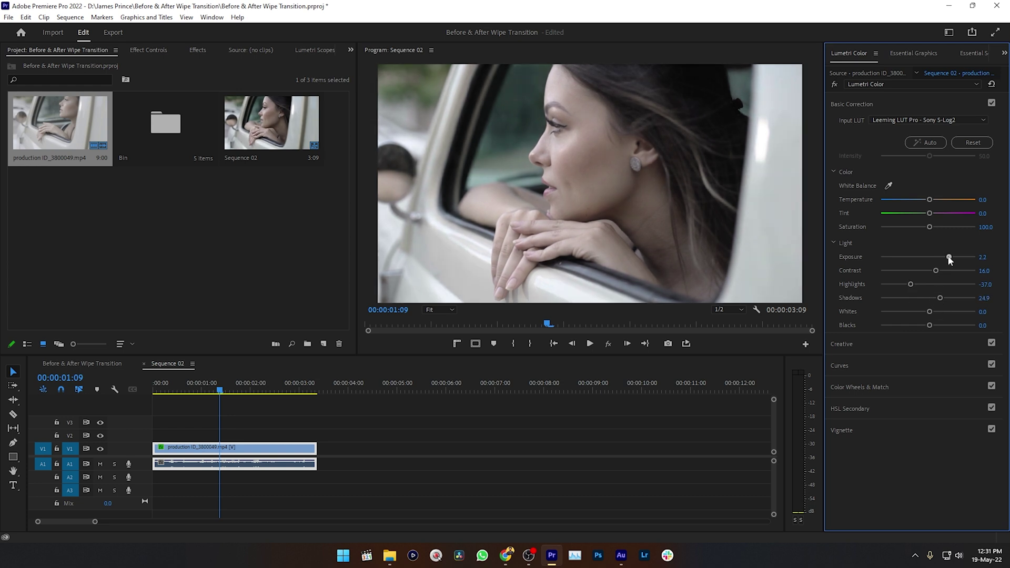
pyautogui.click(872, 343)
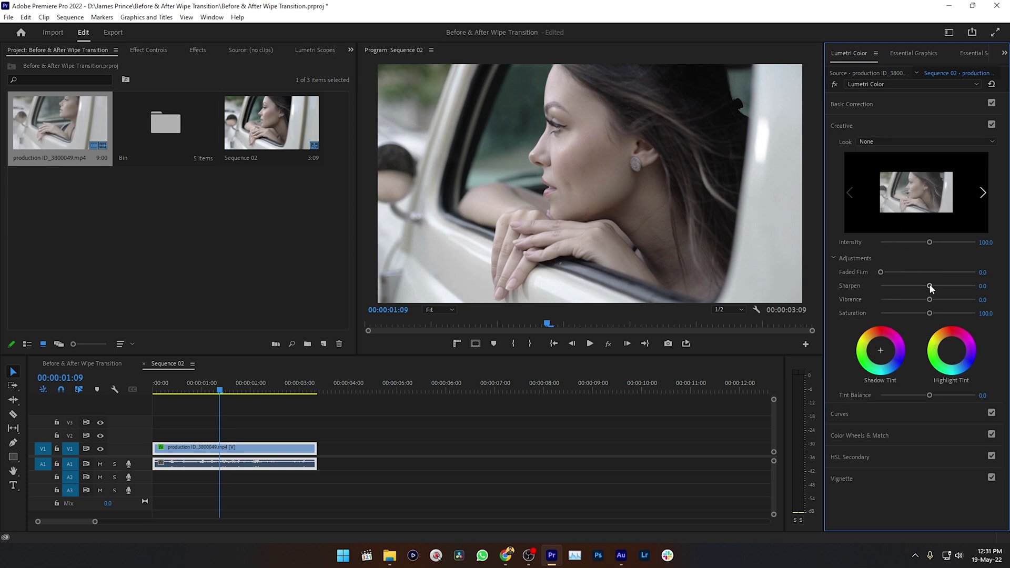
pyautogui.moveTo(931, 288); pyautogui.dragTo(935, 289)
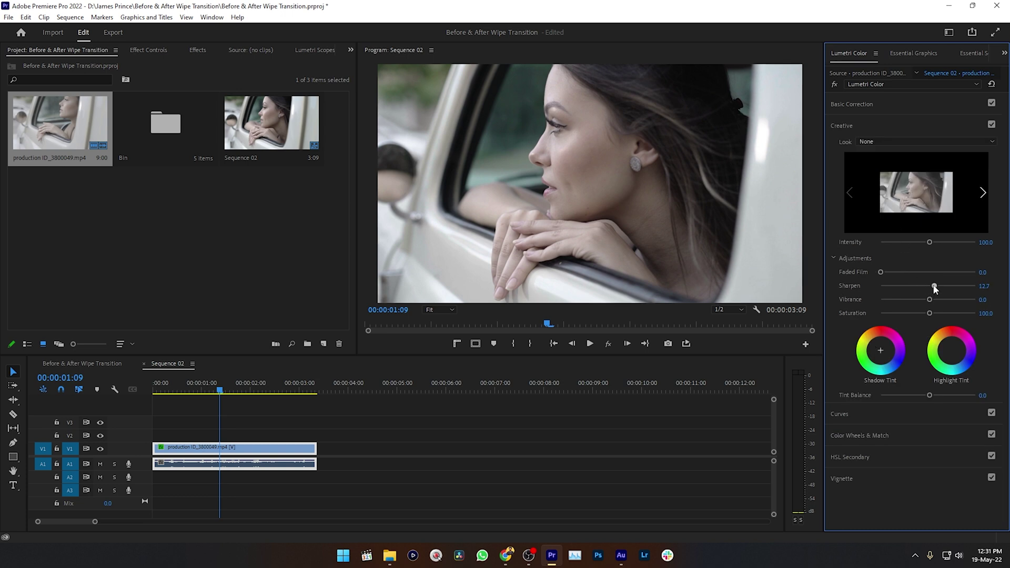
# - Add a second Lumetri Color, key the face's skin tone in HSL Secondary, and set blur 9.0
pyautogui.click(880, 86)
pyautogui.click(879, 108)
pyautogui.click(882, 456)
pyautogui.click(909, 224)
pyautogui.click(583, 169)
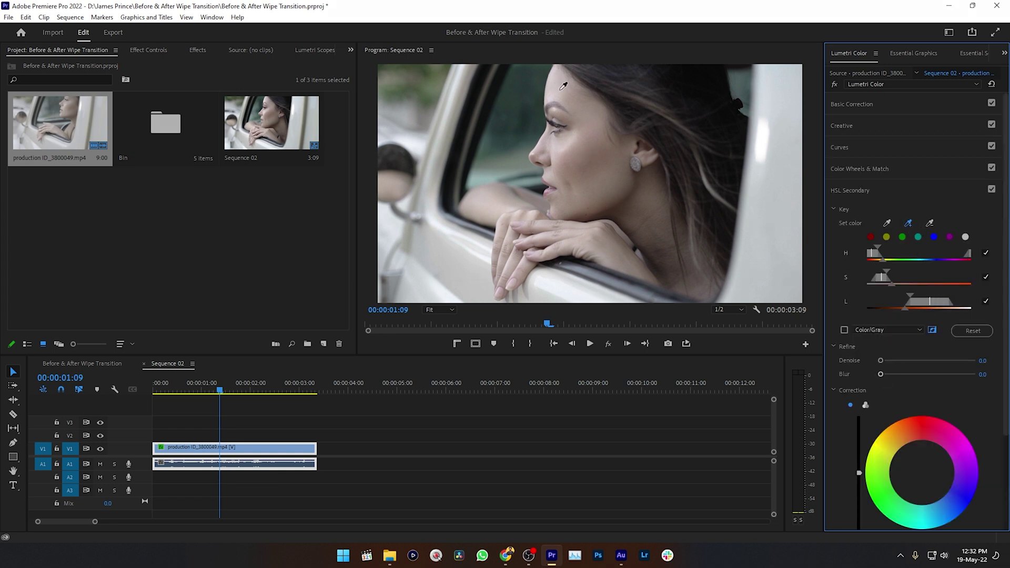
pyautogui.click(591, 178)
pyautogui.click(613, 189)
pyautogui.click(631, 201)
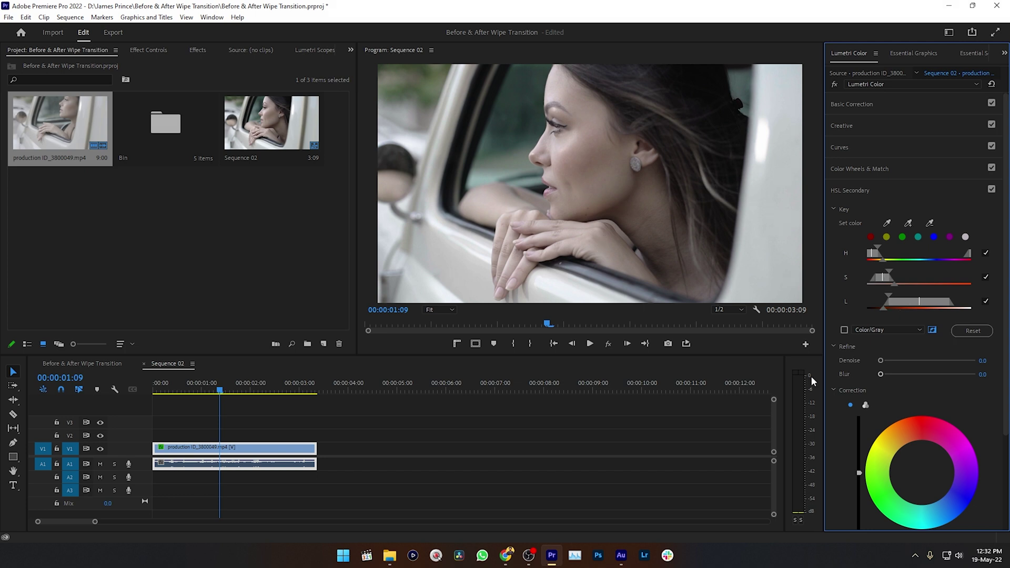
pyautogui.click(844, 331)
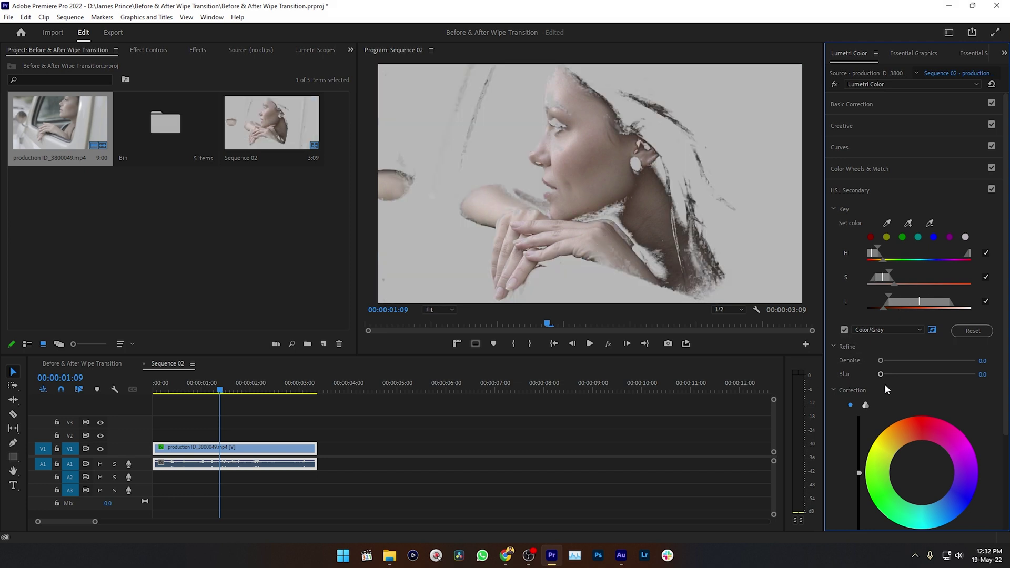
pyautogui.moveTo(883, 374); pyautogui.dragTo(909, 374)
# - Set the keyed area's tint to -7.2 and saturation to 128.2, then hide the grey mask
pyautogui.click(316, 50)
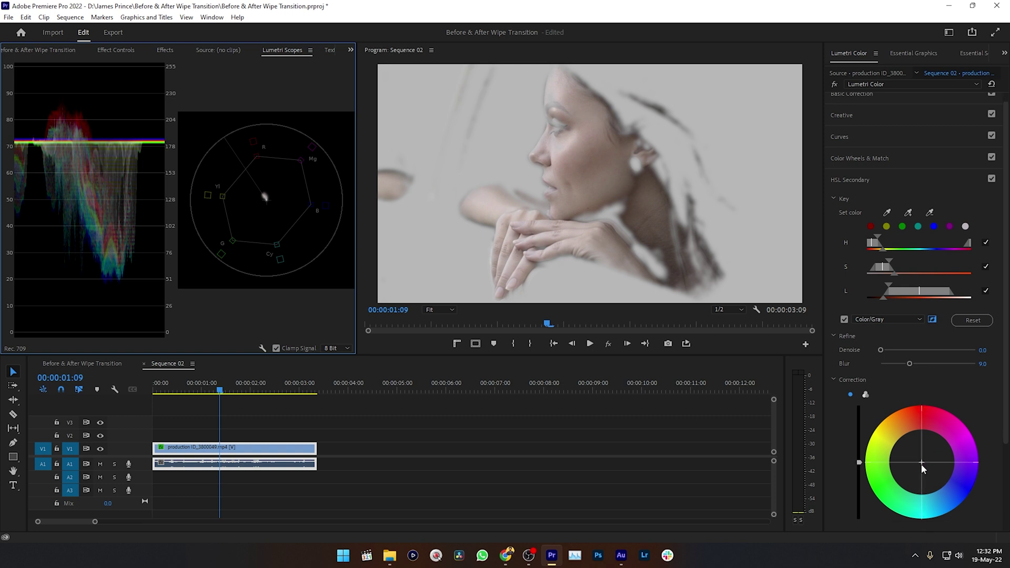
pyautogui.scroll(-1, 921, 463)
pyautogui.scroll(-3, 927, 392)
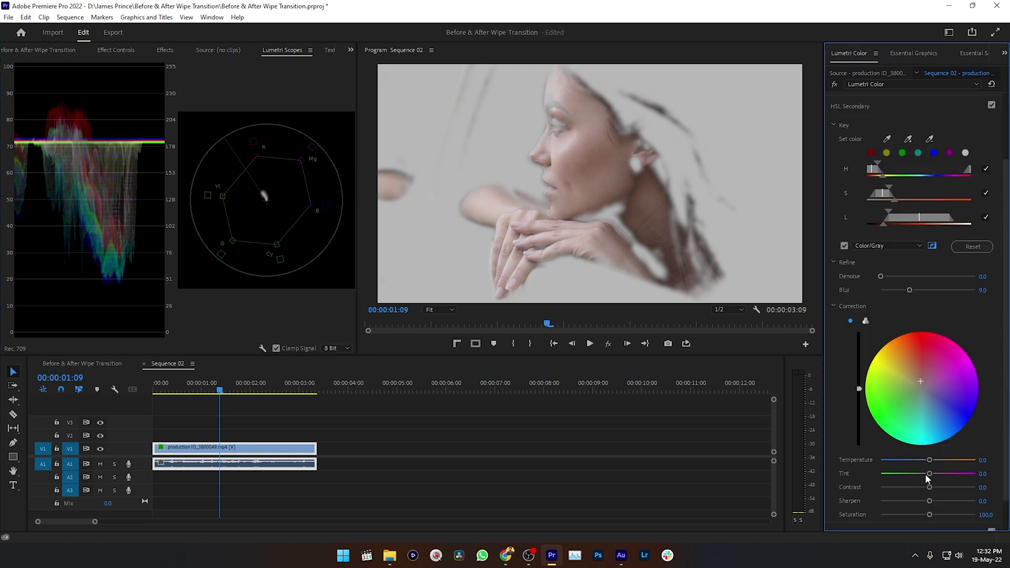
pyautogui.moveTo(931, 475); pyautogui.dragTo(925, 477)
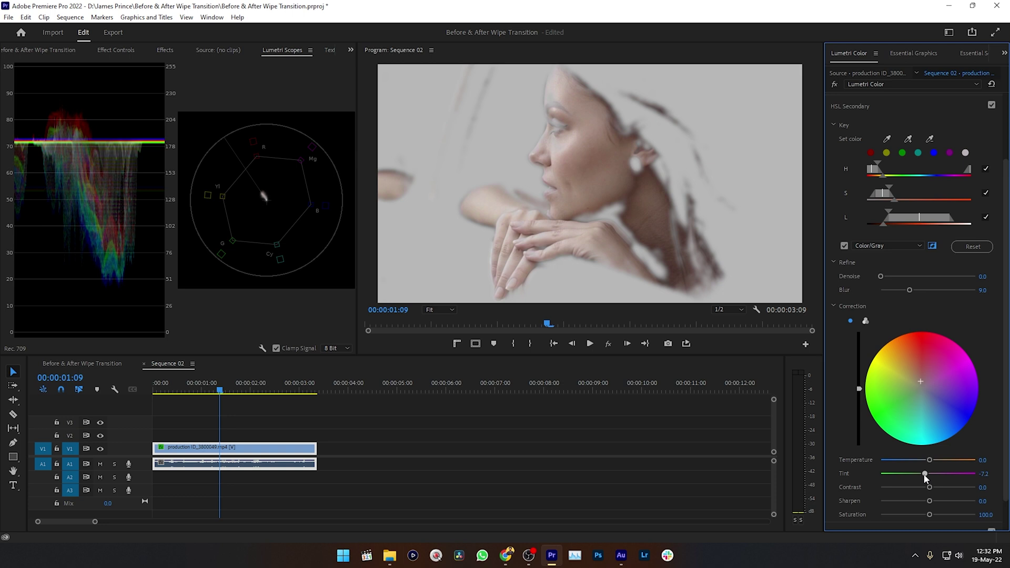
pyautogui.scroll(-1, 914, 411)
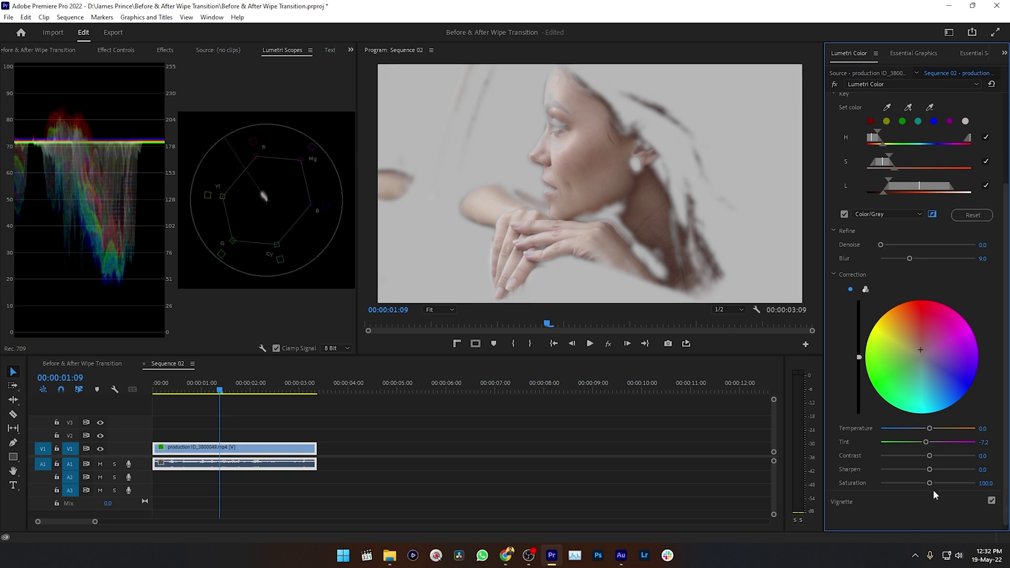
pyautogui.moveTo(931, 482); pyautogui.dragTo(937, 483)
pyautogui.click(844, 215)
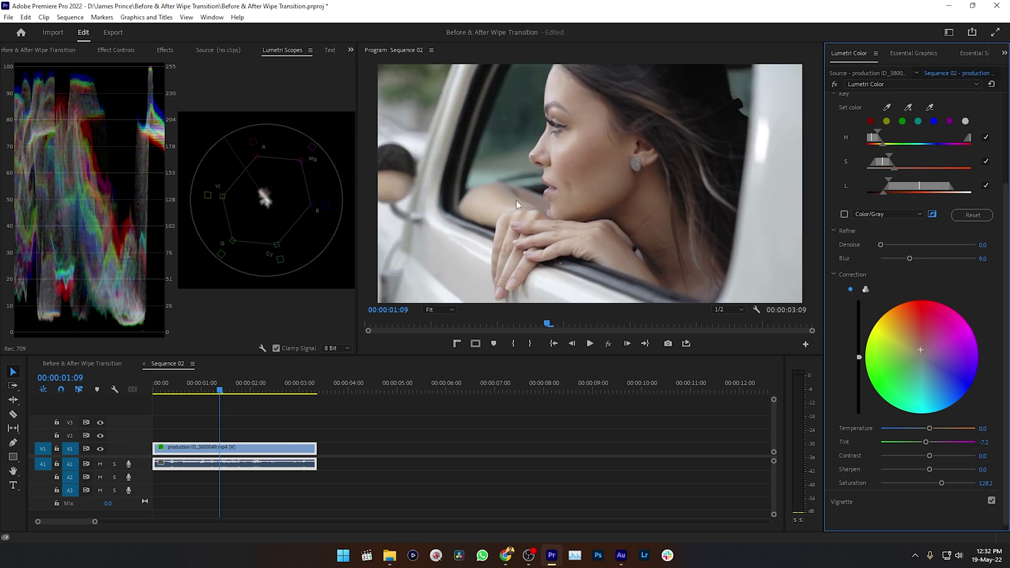
# - Copy the second Lumetri Color in Effect Controls and paste it as a third
pyautogui.click(131, 50)
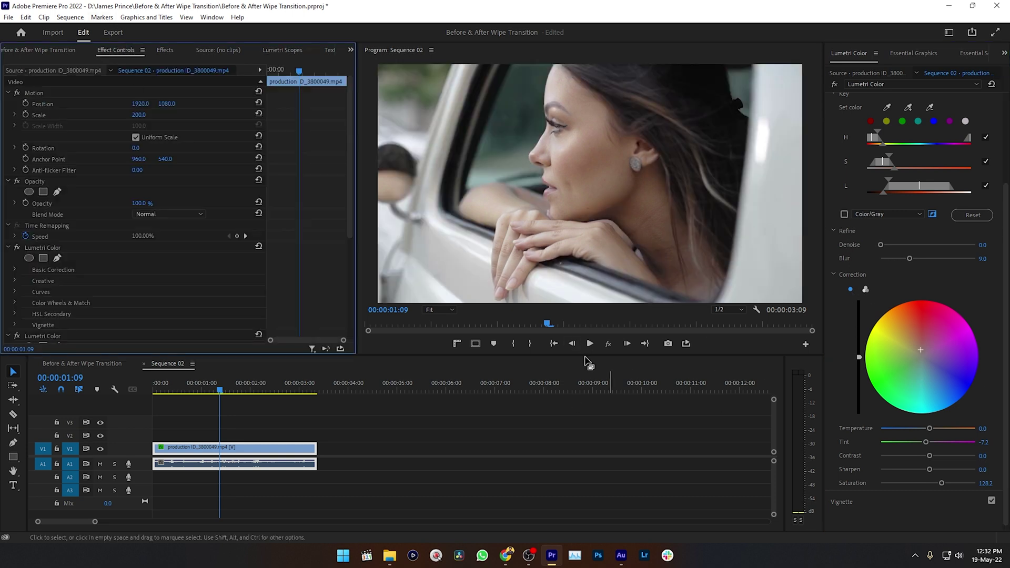
pyautogui.click(37, 261)
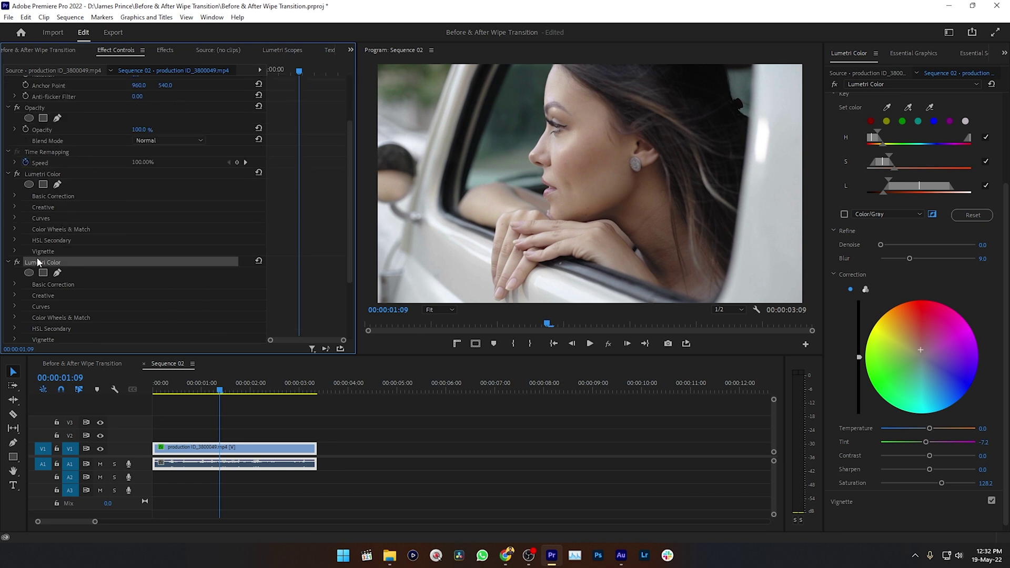
pyautogui.rightClick(38, 260)
pyautogui.click(75, 320)
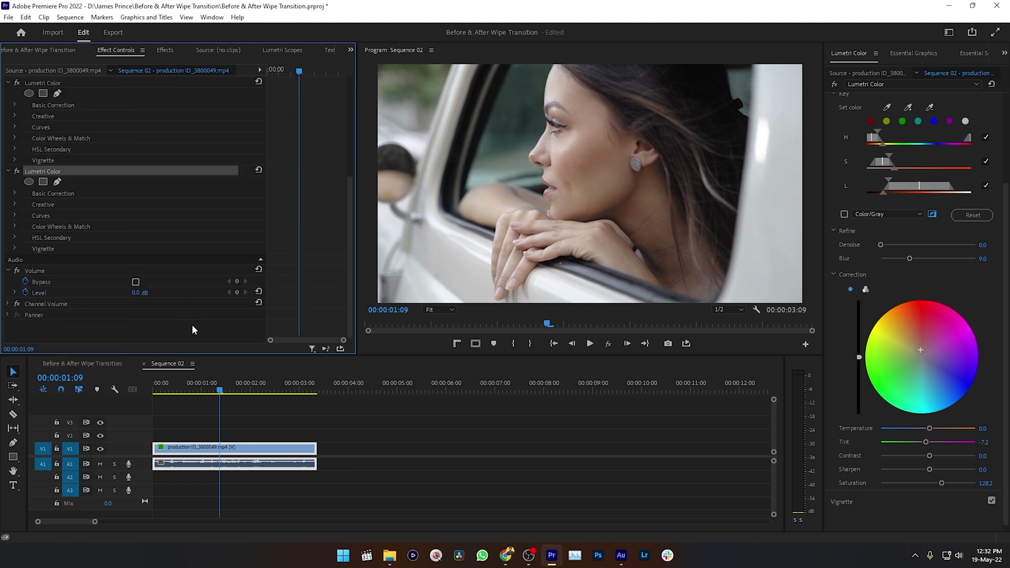
pyautogui.rightClick(191, 326)
pyautogui.click(234, 401)
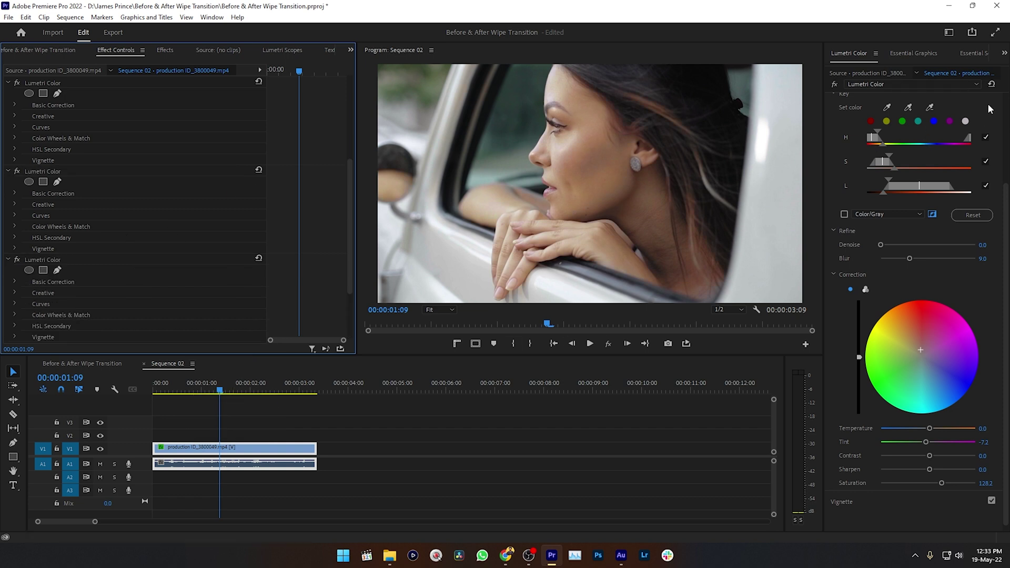
# - On the third Lumetri, uninvert the key, add neck and hand skin tones, and use three-way wheels
pyautogui.click(896, 86)
pyautogui.click(897, 120)
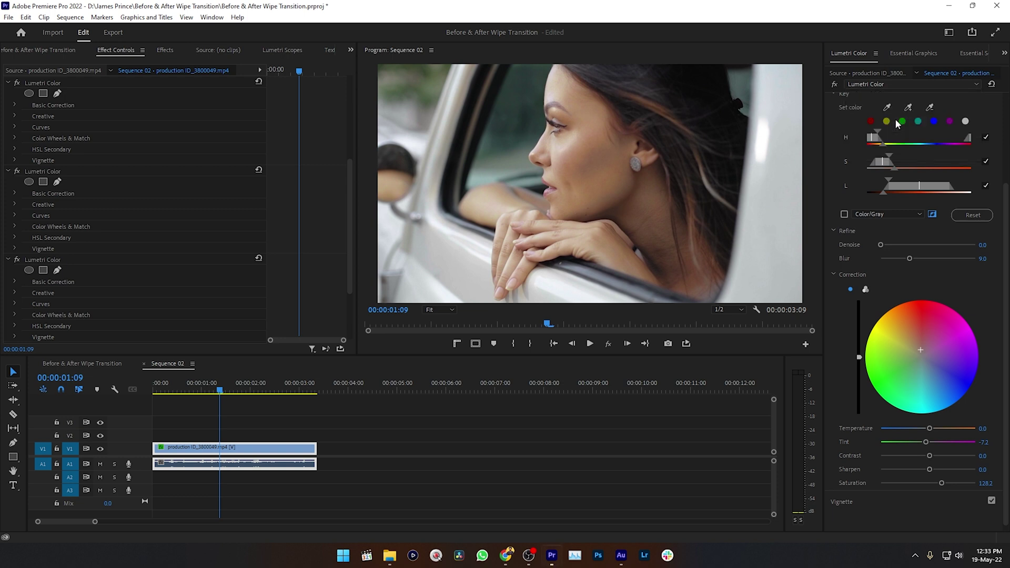
pyautogui.click(933, 215)
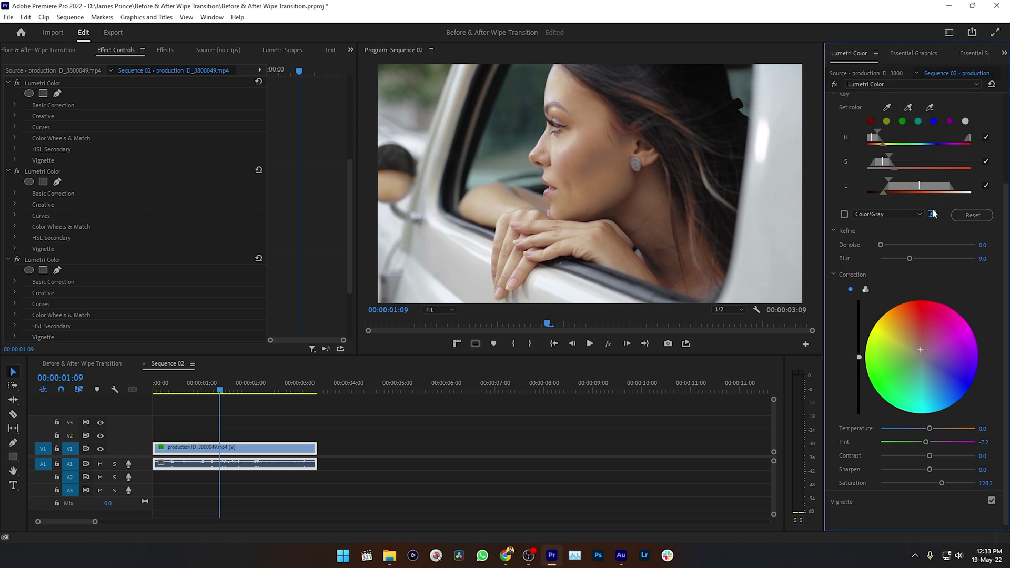
pyautogui.click(845, 214)
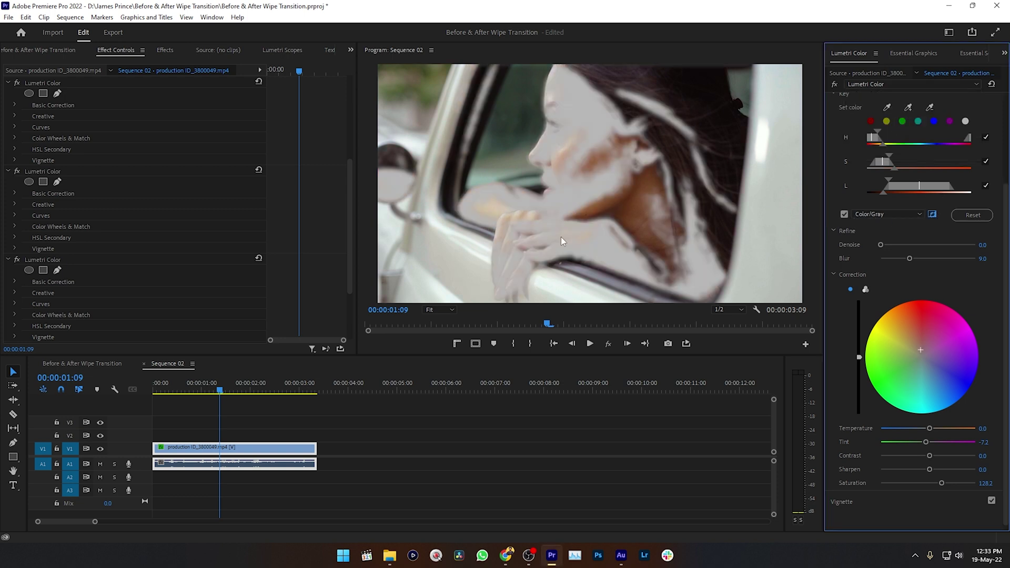
pyautogui.click(908, 107)
pyautogui.click(585, 138)
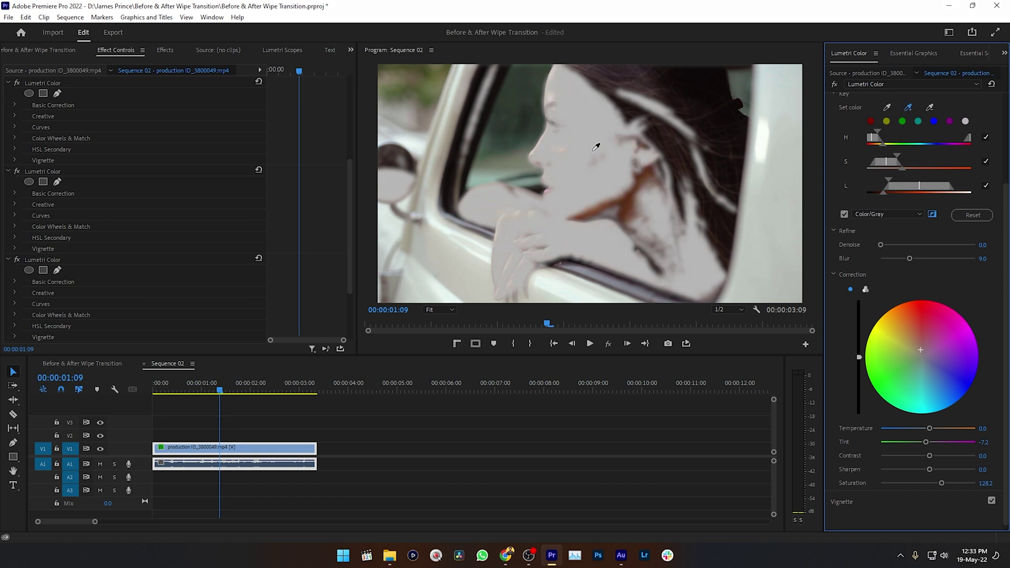
pyautogui.click(617, 197)
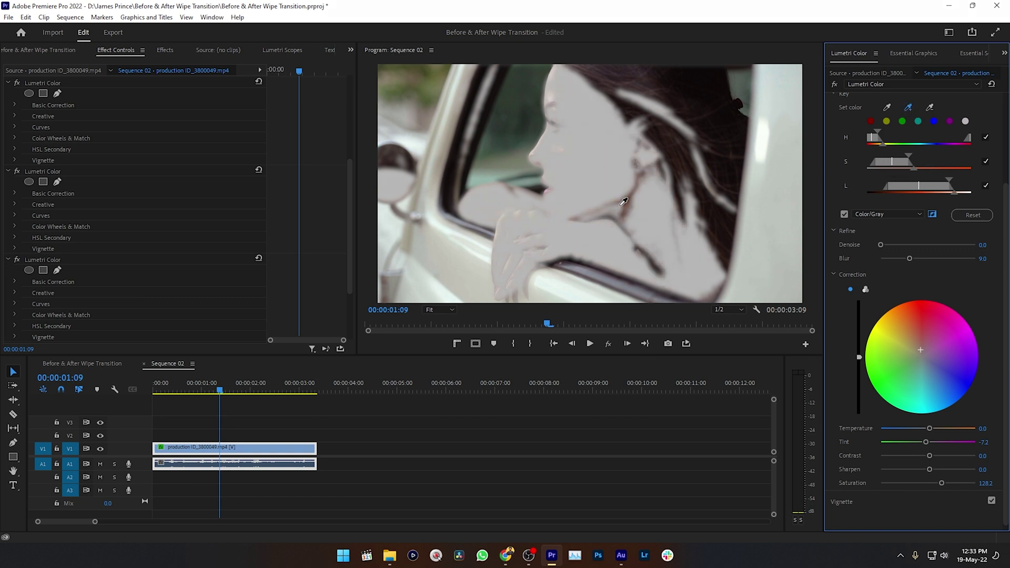
pyautogui.click(546, 210)
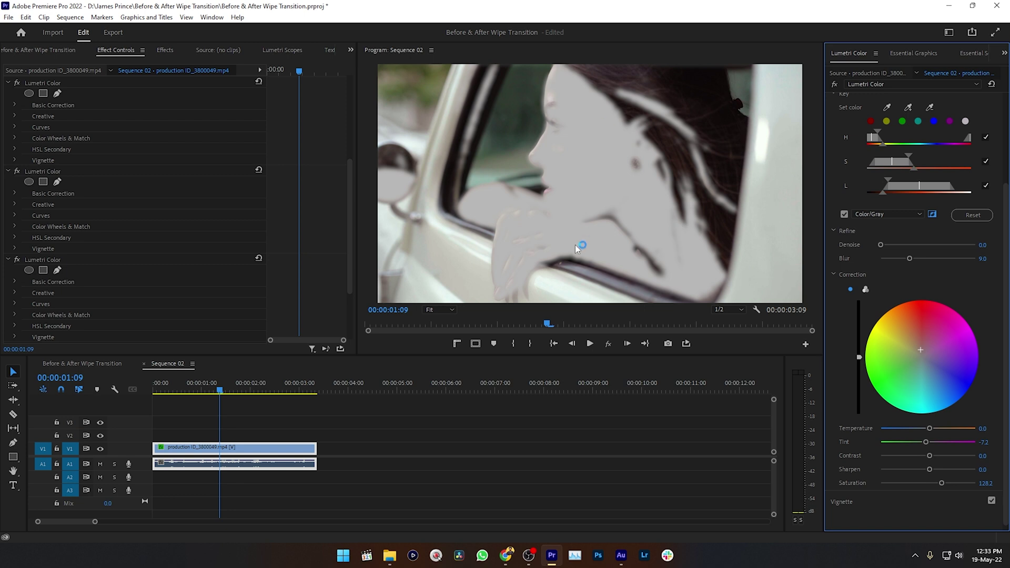
pyautogui.click(845, 214)
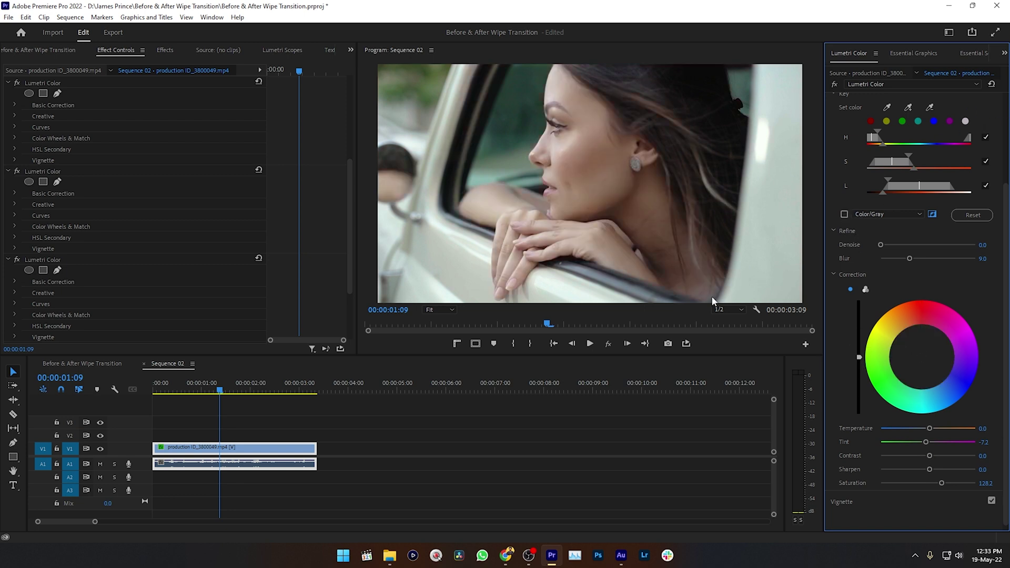
pyautogui.scroll(-1, 895, 347)
pyautogui.click(866, 284)
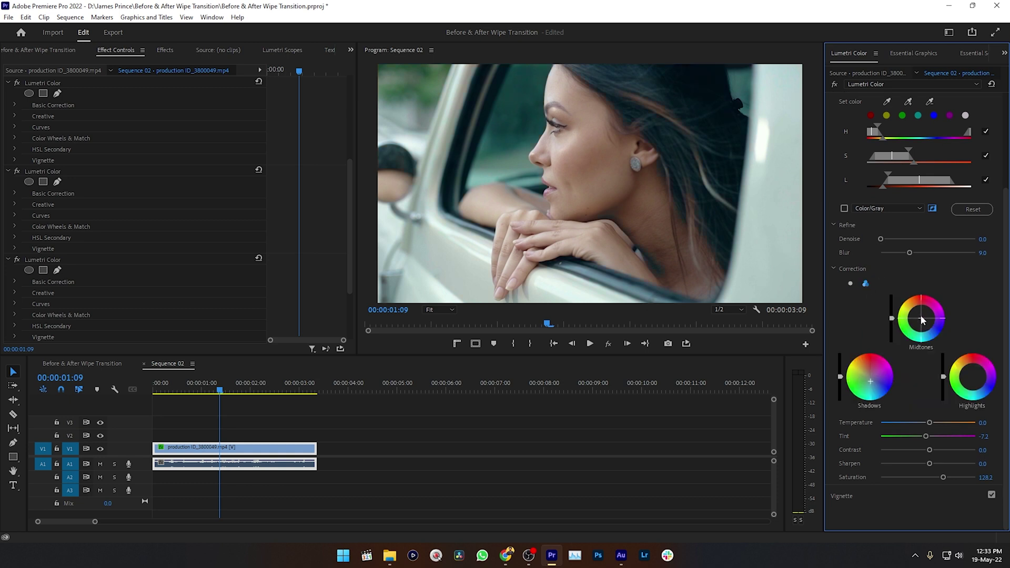
# - Nudge the Midtones wheel, compare with effects muted, save, and park the playhead at 00:00:01:11
pyautogui.moveTo(921, 318); pyautogui.dragTo(920, 315)
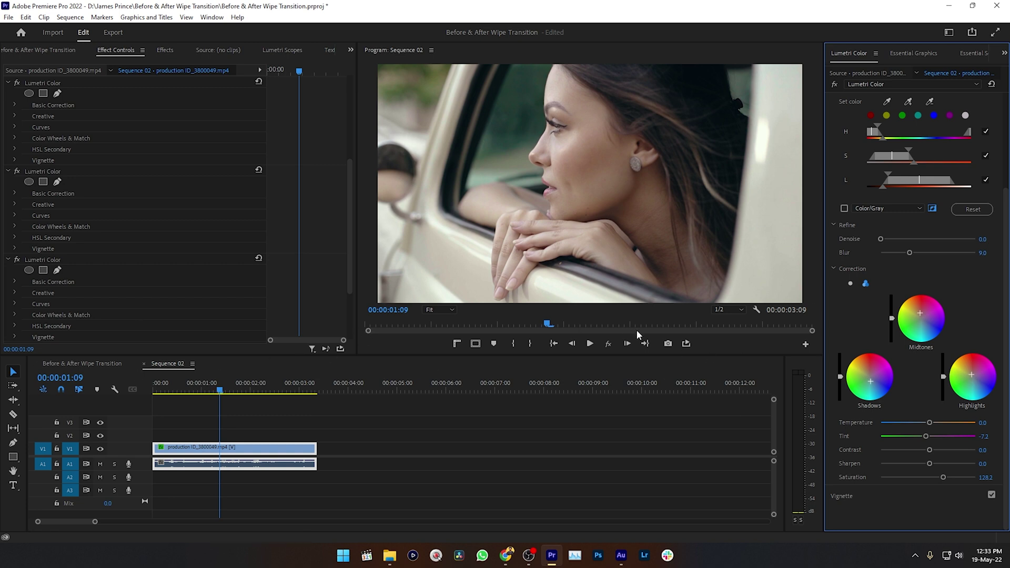
pyautogui.click(609, 344)
pyautogui.hotkey('ctrl', 's')
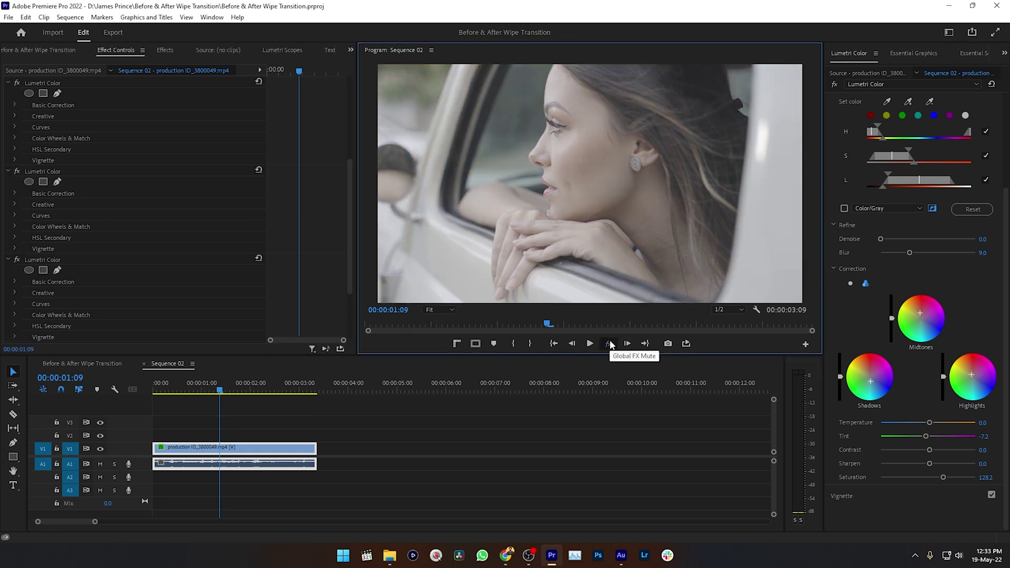
pyautogui.click(610, 344)
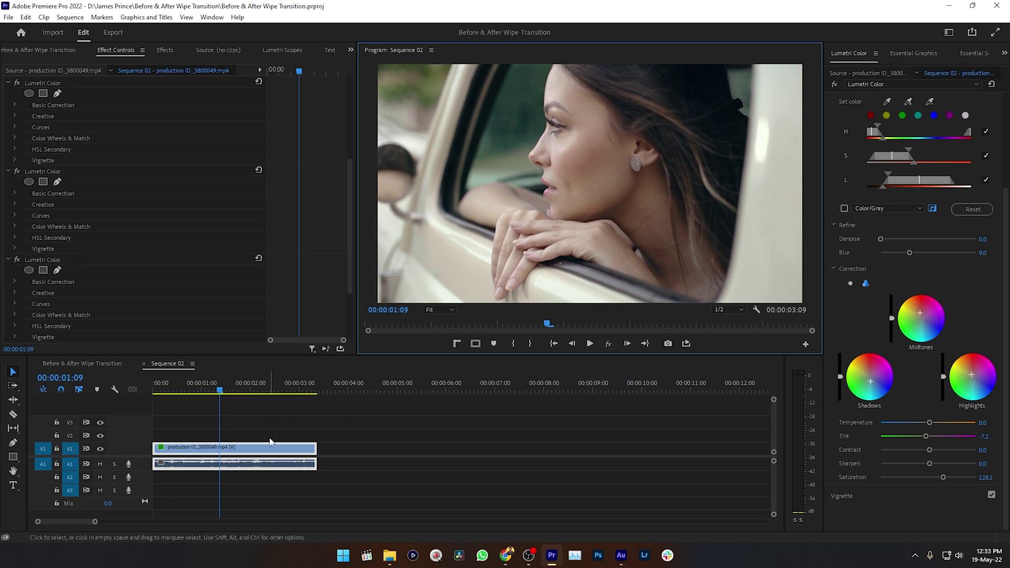
pyautogui.click(224, 392)
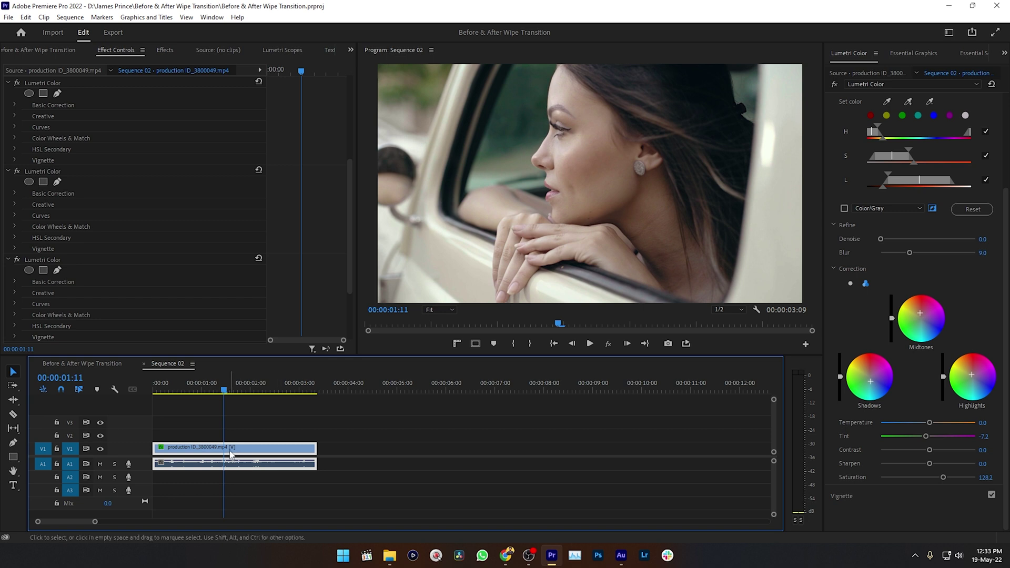
# - Split the clip at 00:00:01:11 and drop the Wipe transition onto the cut
pyautogui.hotkey('ctrl', 'k')
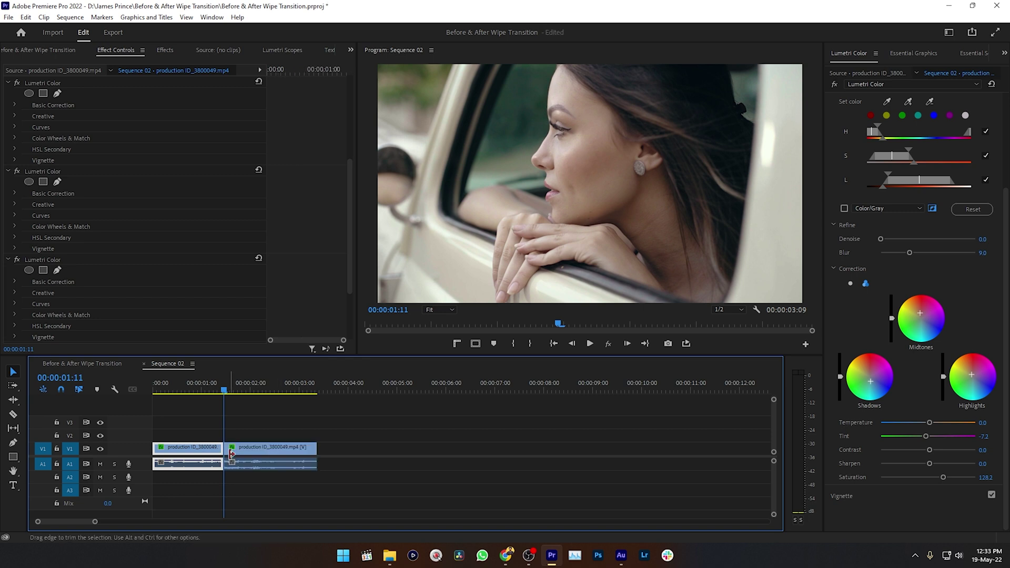
pyautogui.click(165, 50)
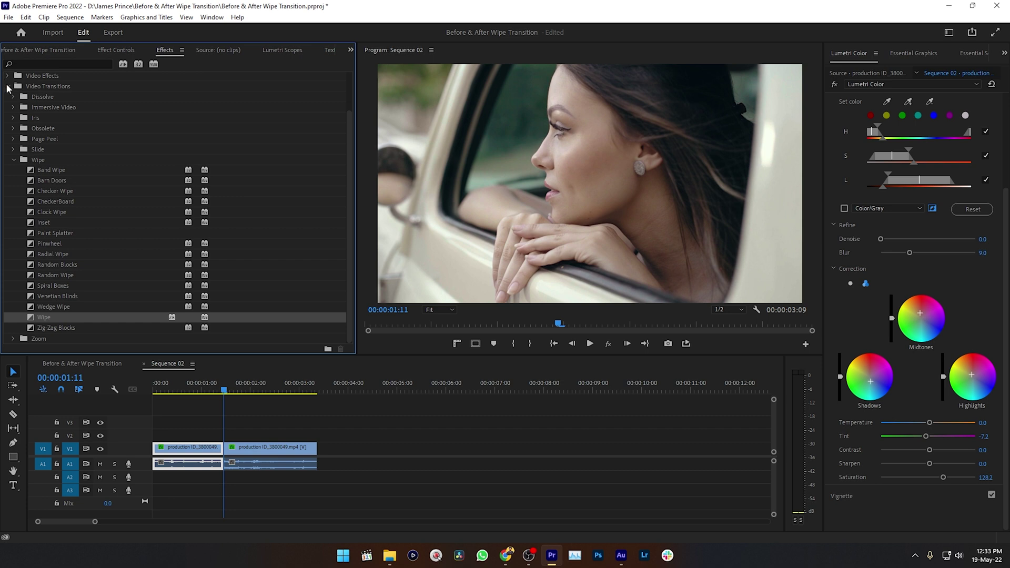
pyautogui.click(8, 87)
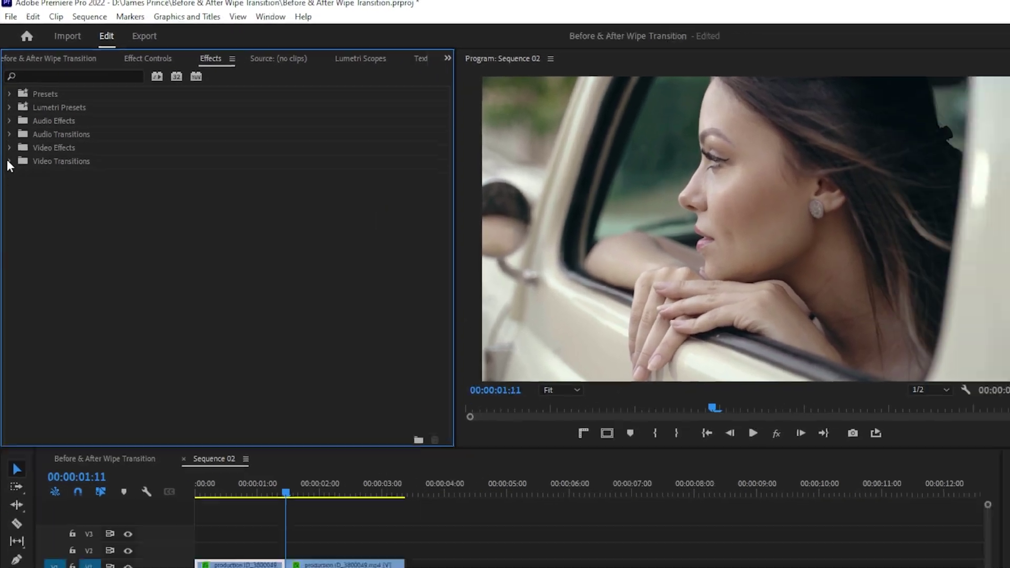
pyautogui.click(7, 130)
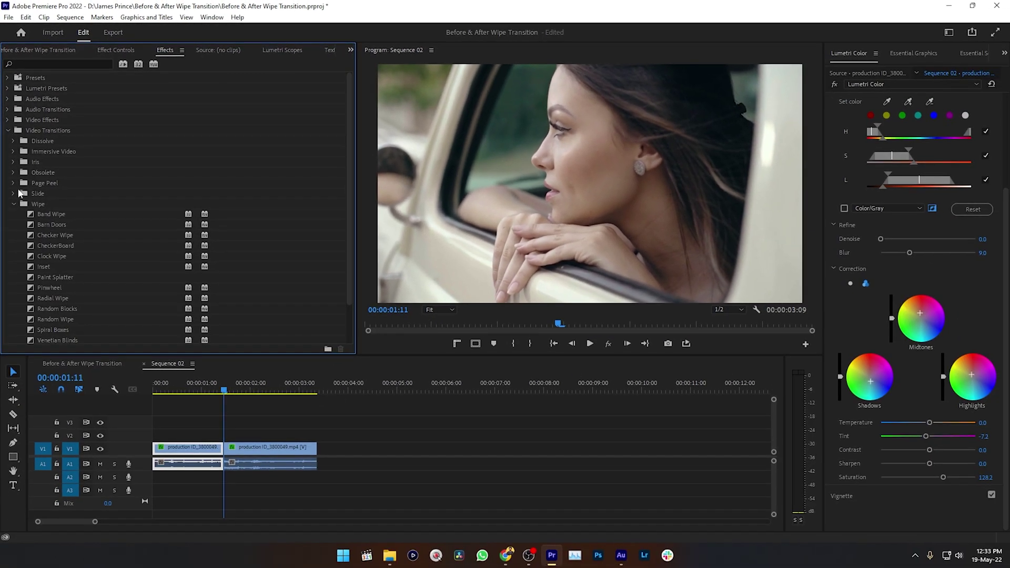
pyautogui.click(40, 203)
pyautogui.scroll(-2, 40, 204)
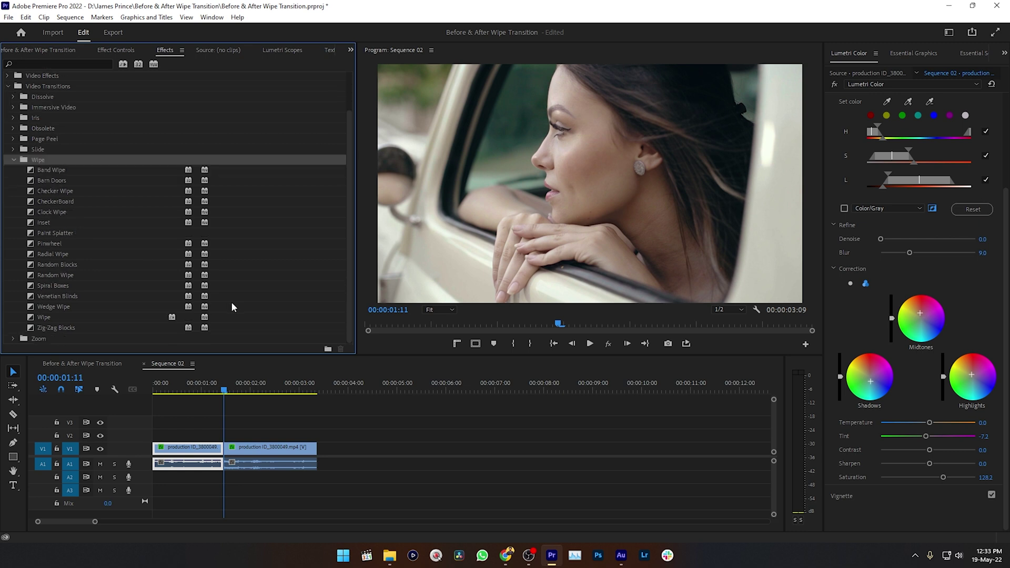
pyautogui.click(48, 316)
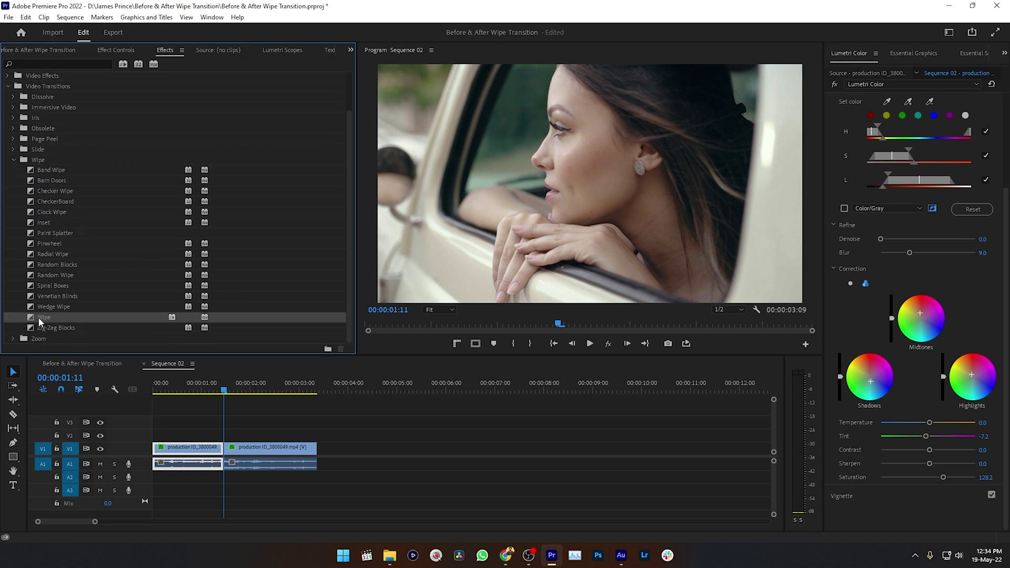
pyautogui.moveTo(39, 317); pyautogui.dragTo(226, 452)
# - Preview the Wipe transition, then return to and select the first clip
pyautogui.press('space')
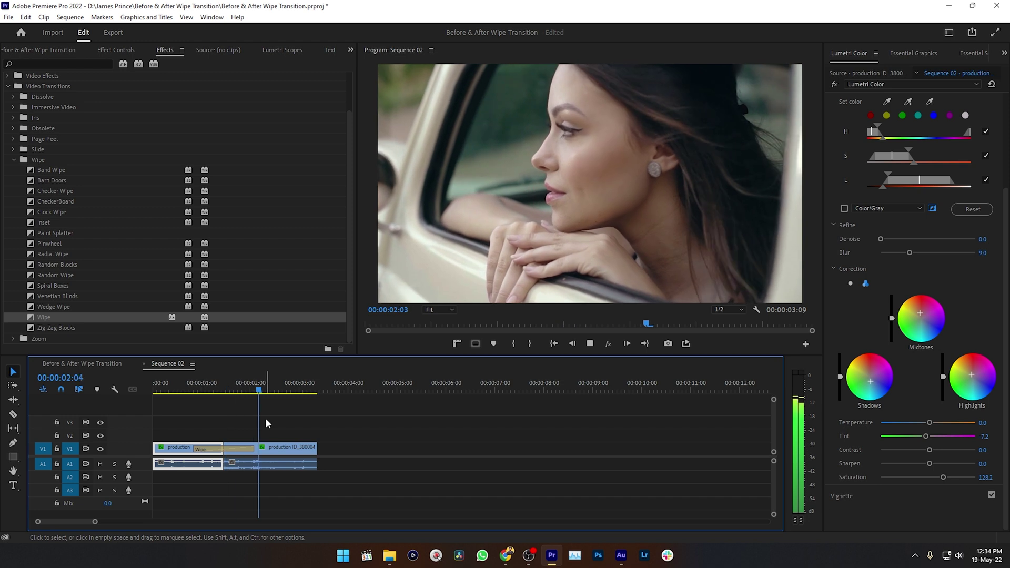
pyautogui.click(281, 462)
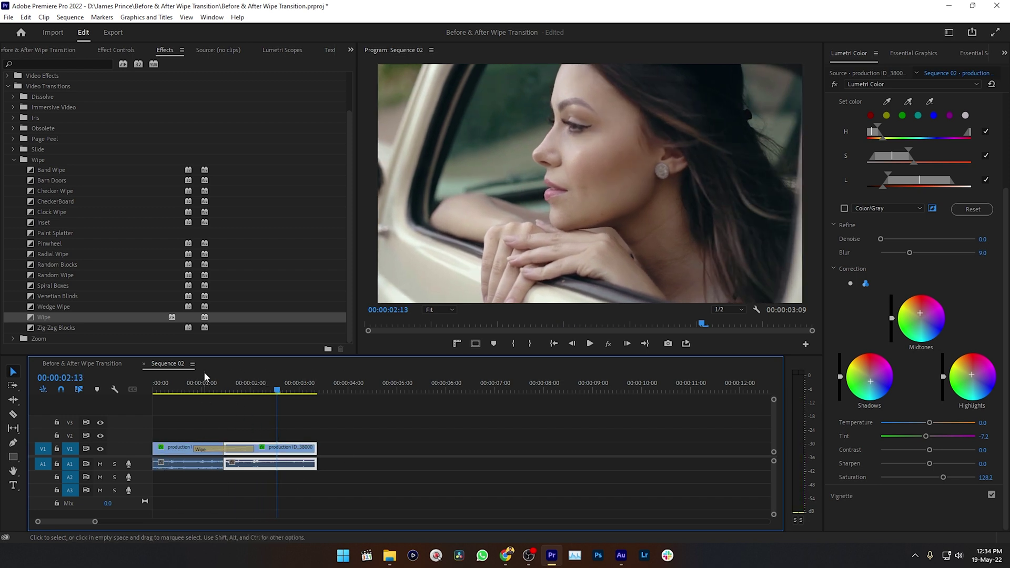
pyautogui.click(193, 390)
pyautogui.click(183, 462)
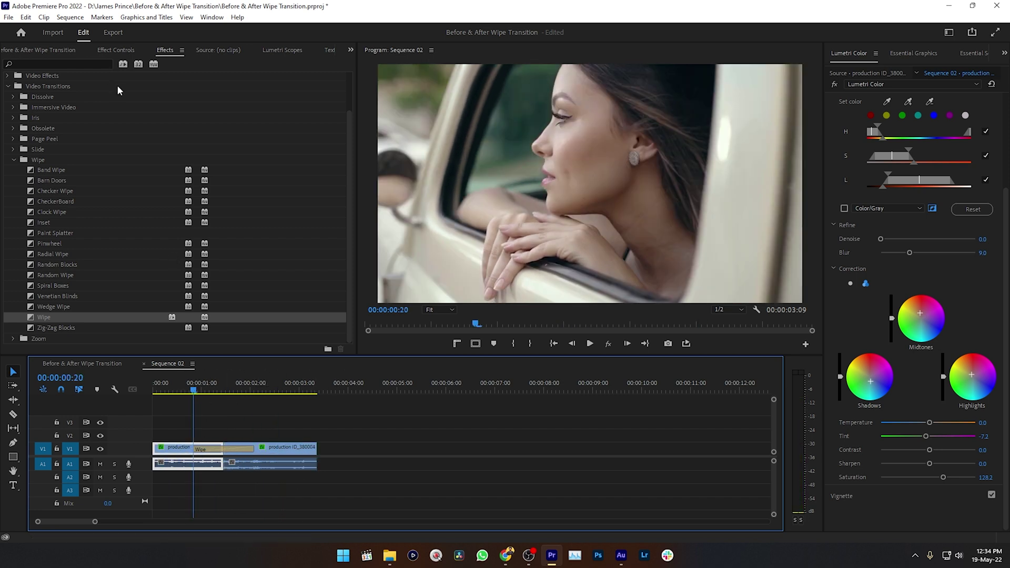
# - Remove the Lumetri Color effect from the first clip using Remove Attributes
pyautogui.click(183, 390)
pyautogui.hotkey('shift', '5')
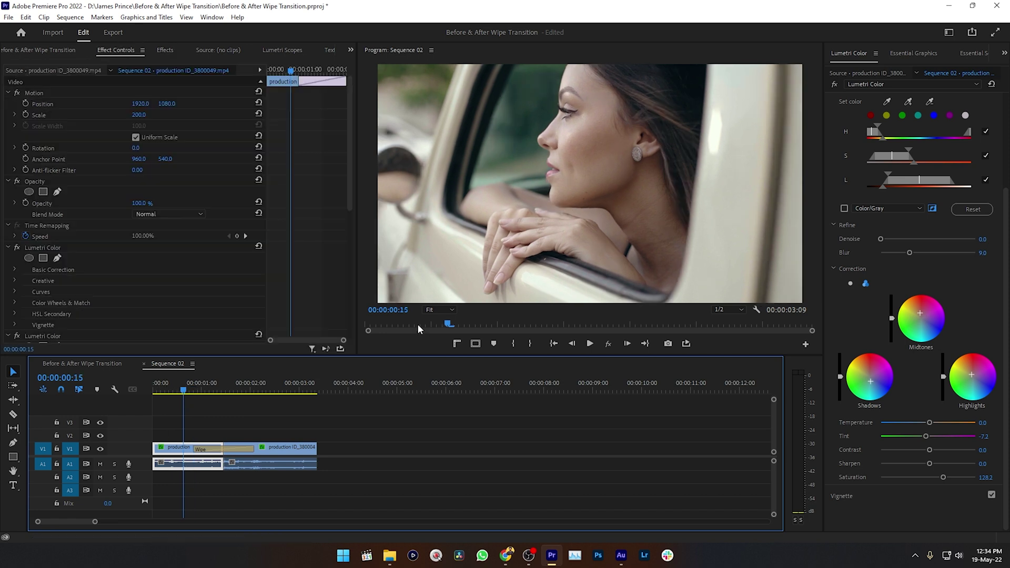
pyautogui.rightClick(183, 451)
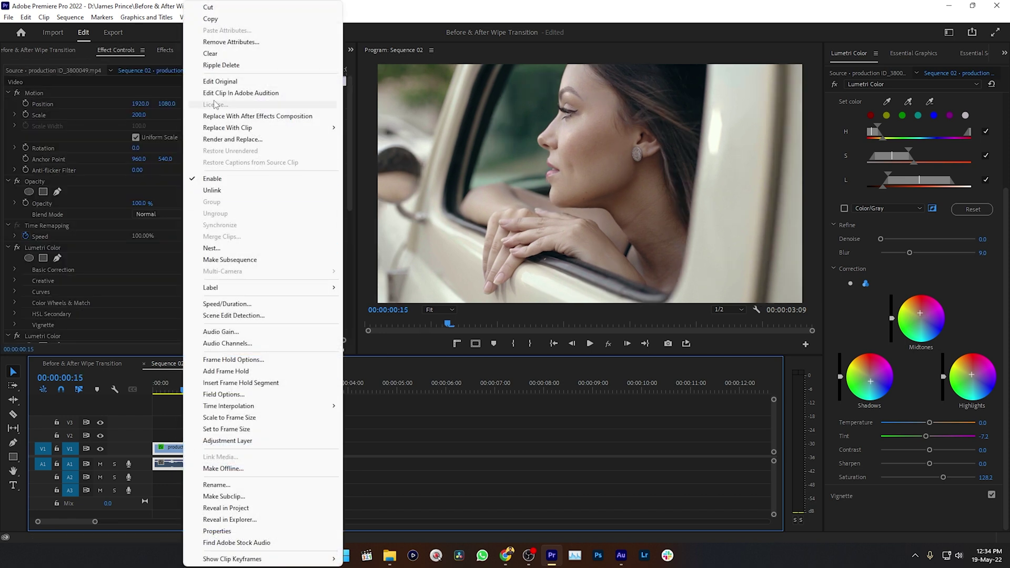
pyautogui.click(266, 42)
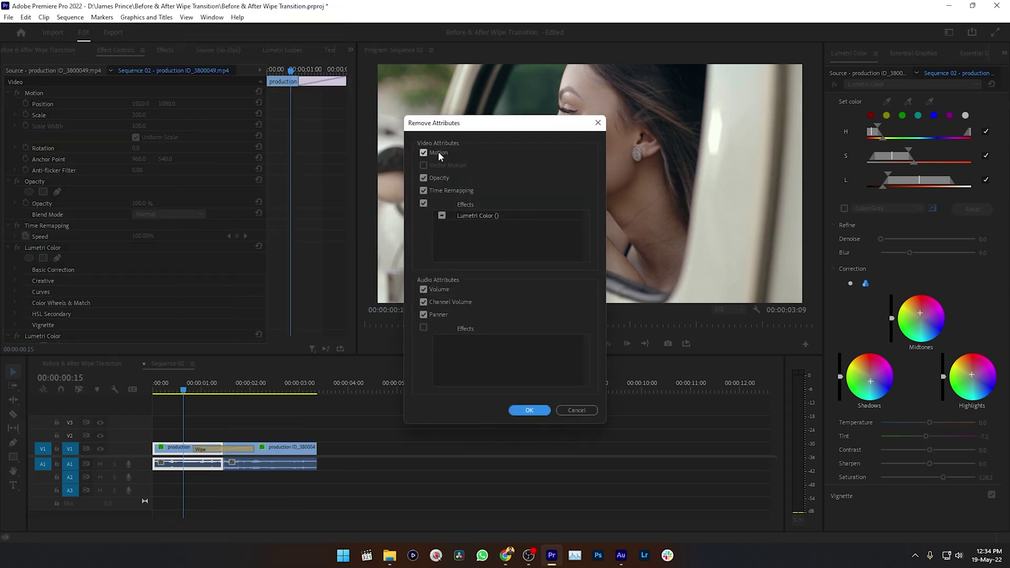
pyautogui.click(537, 415)
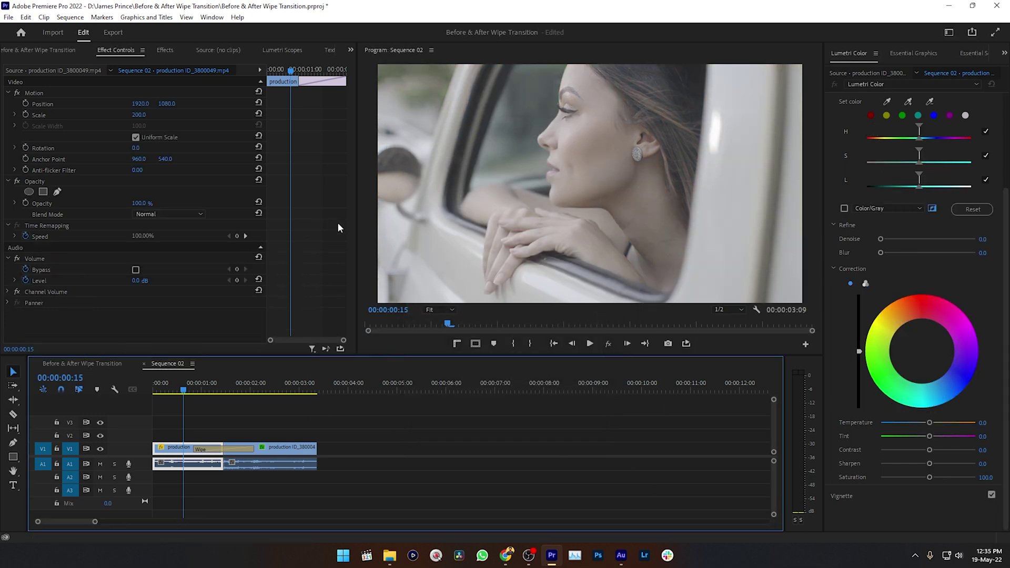
# - Play the wipe to compare ungraded and graded footage, then park at the second clip's start
pyautogui.press('space')
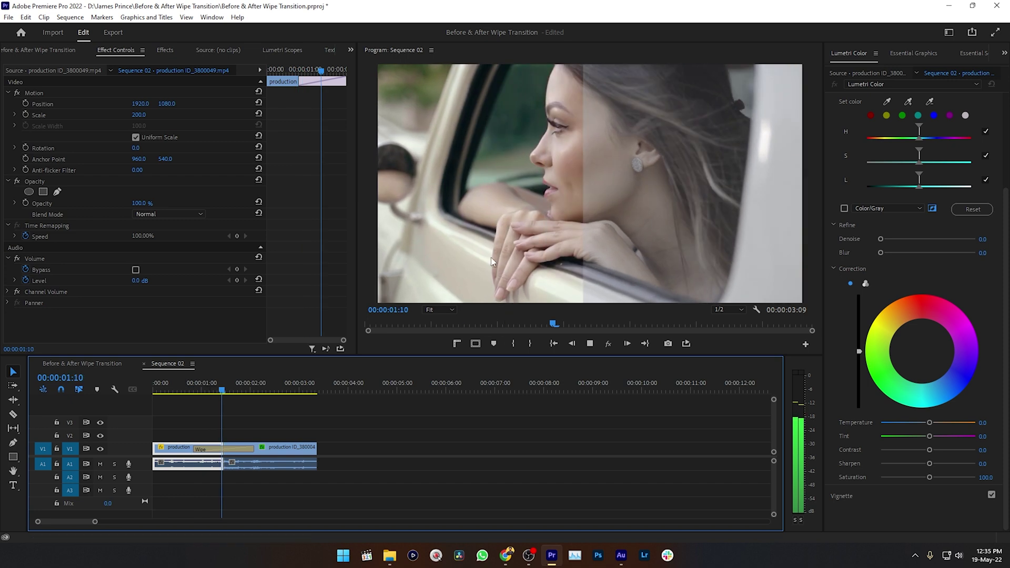
pyautogui.press('space')
pyautogui.moveTo(226, 387); pyautogui.dragTo(193, 391)
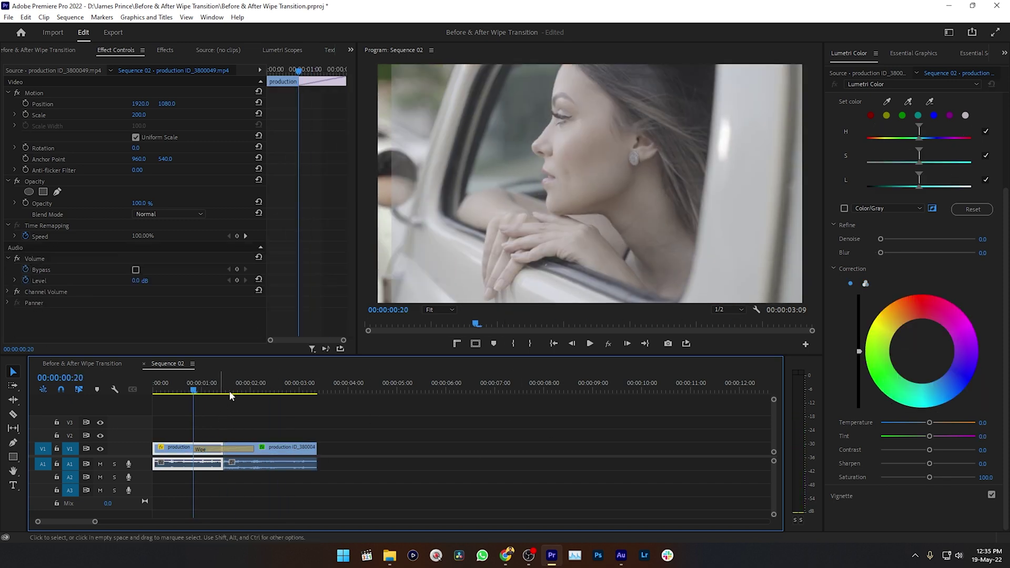
pyautogui.press('Down')
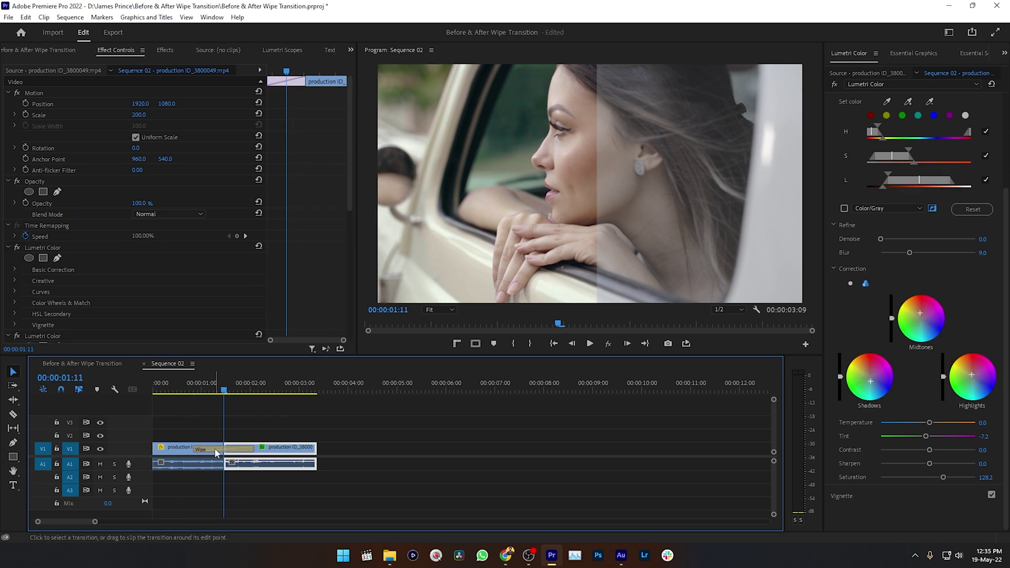
# - Try a diagonal direction, then set the Wipe to travel left to right
pyautogui.click(216, 451)
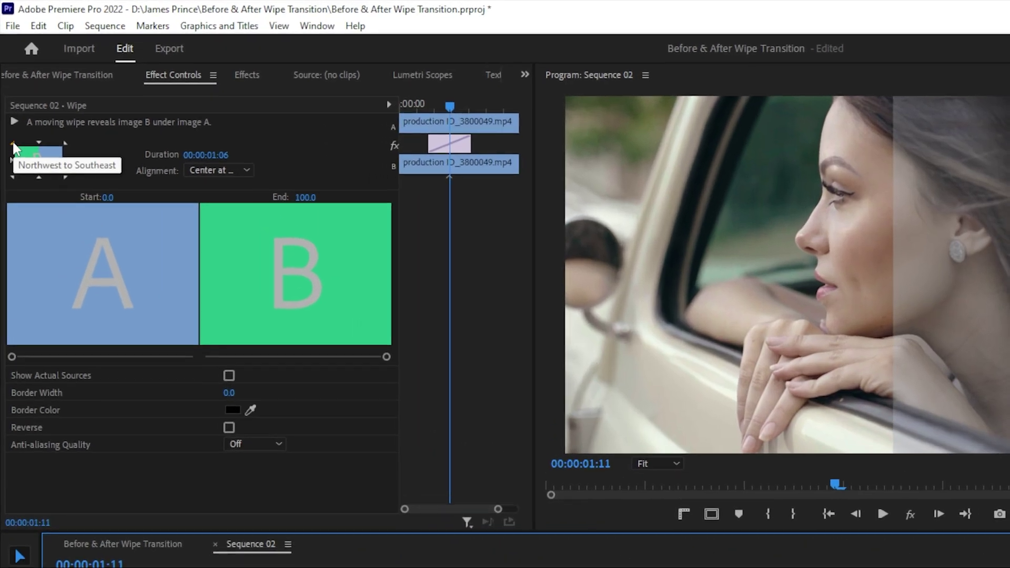
pyautogui.click(11, 99)
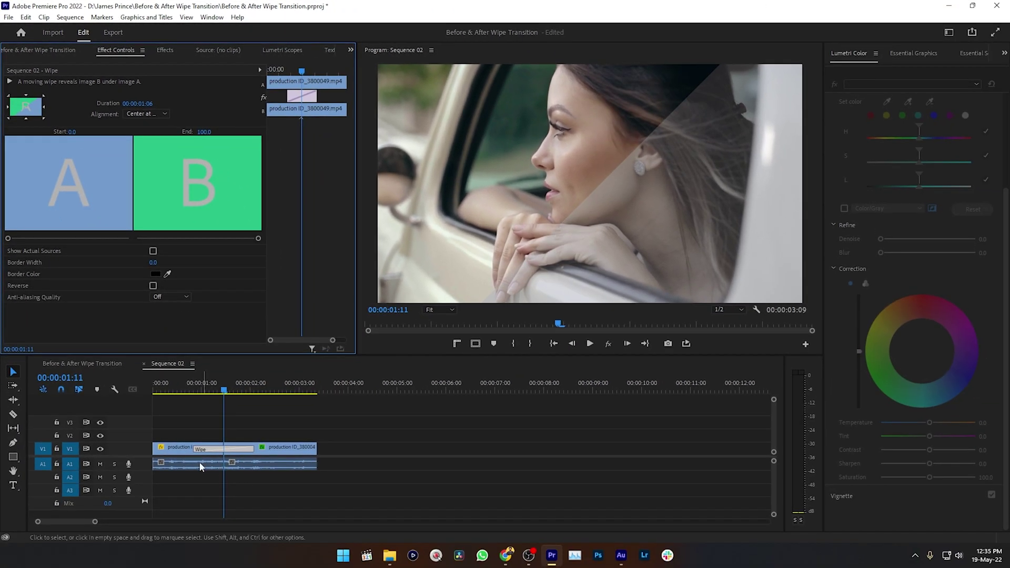
pyautogui.click(187, 396)
pyautogui.press('space')
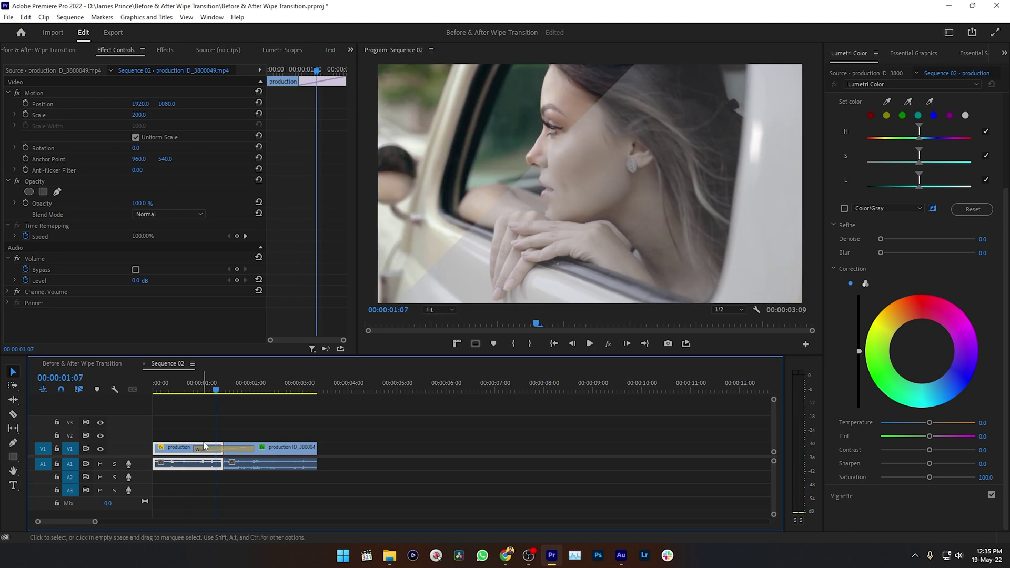
pyautogui.click(205, 449)
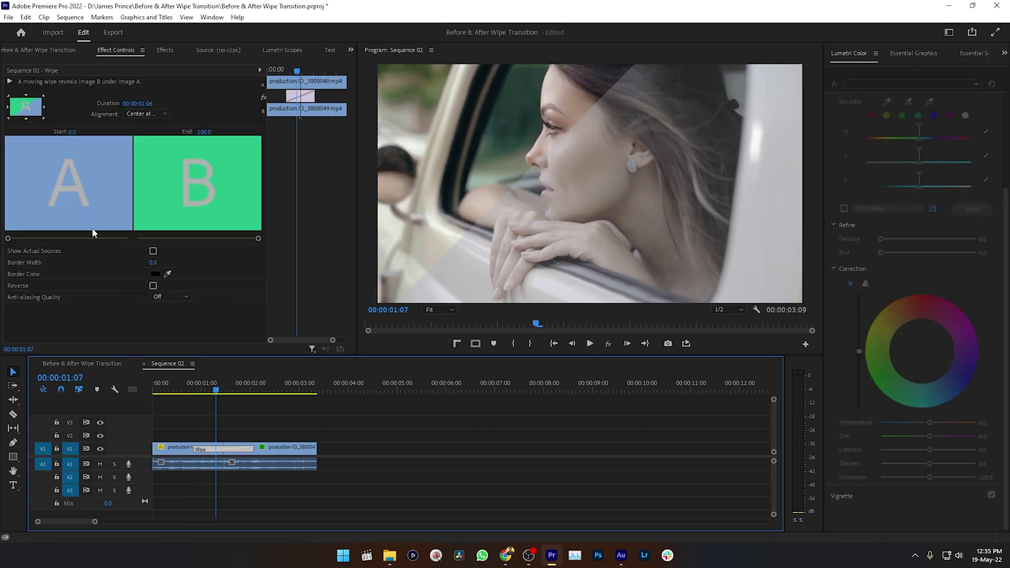
pyautogui.click(8, 110)
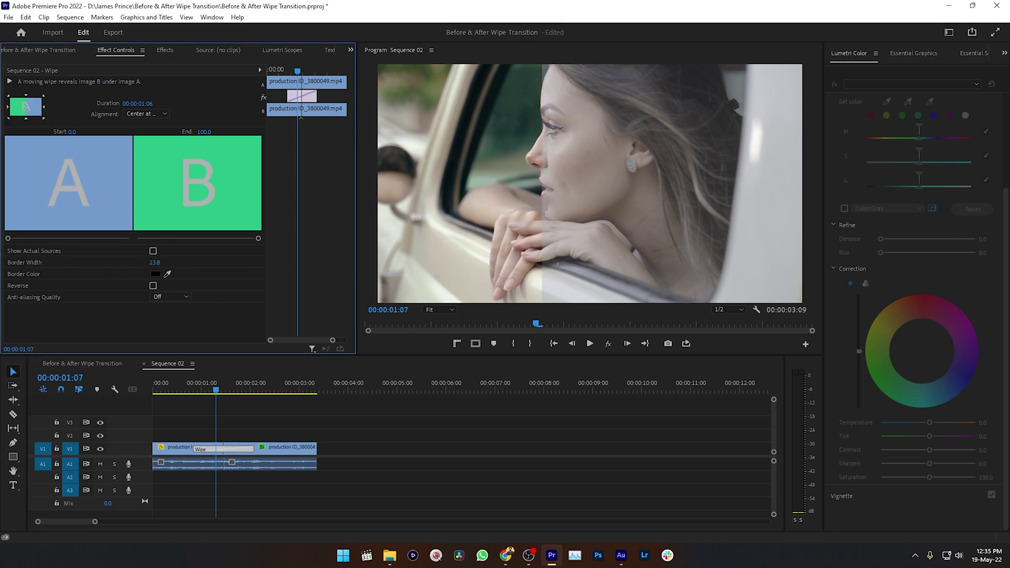
# - Give the Wipe a white border with width 15 and play it back
pyautogui.moveTo(155, 262); pyautogui.dragTo(157, 262)
pyautogui.click(159, 260)
pyautogui.write('12')
pyautogui.press('Return')
pyautogui.click(158, 261)
pyautogui.write('15')
pyautogui.press('Return')
pyautogui.click(154, 274)
pyautogui.click(611, 203)
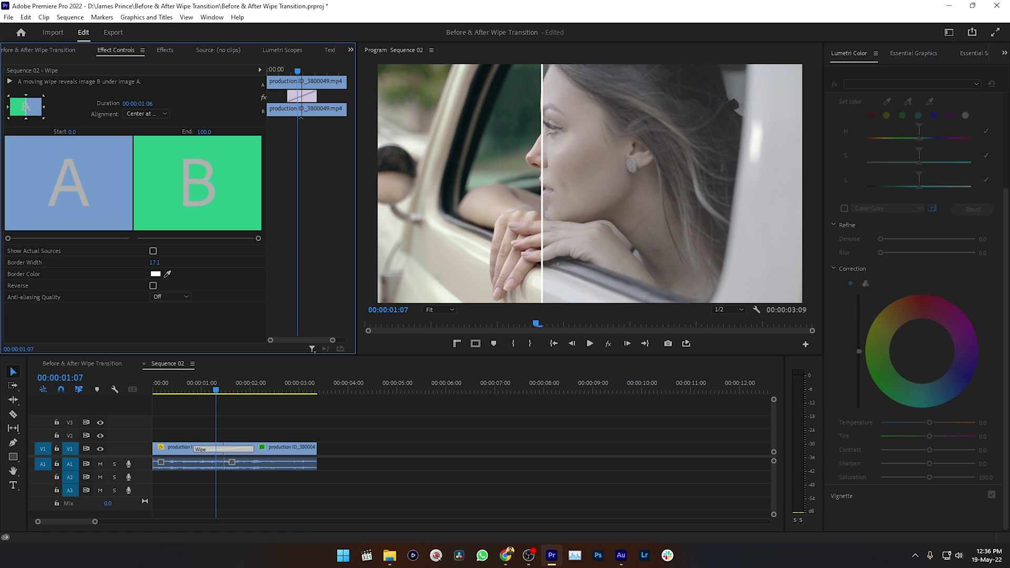
pyautogui.click(187, 447)
pyautogui.press('space')
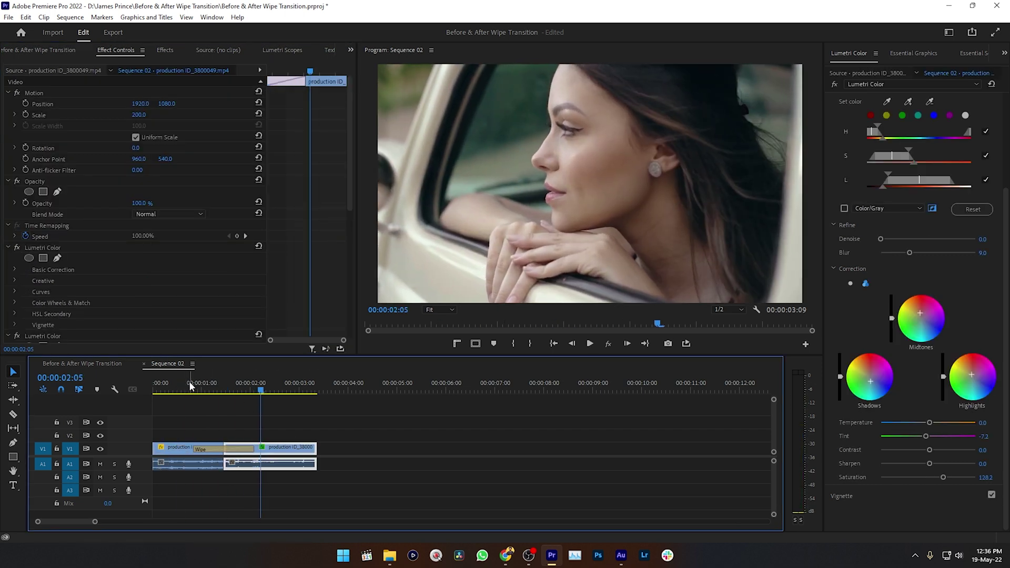
# - Drag the Wipe's right edge 10 frames longer to a duration of 00:00:02:02
pyautogui.click(192, 380)
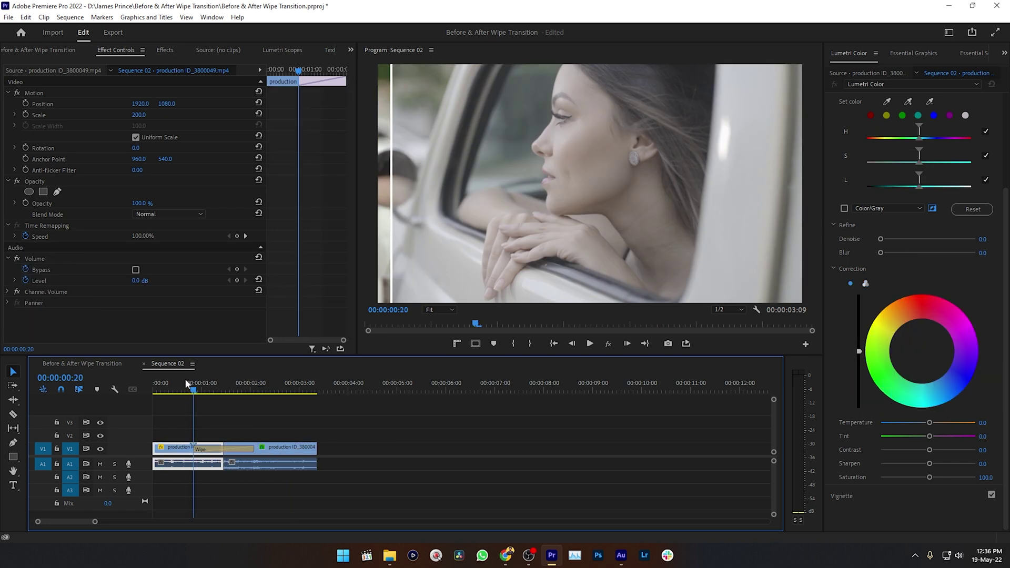
pyautogui.click(227, 450)
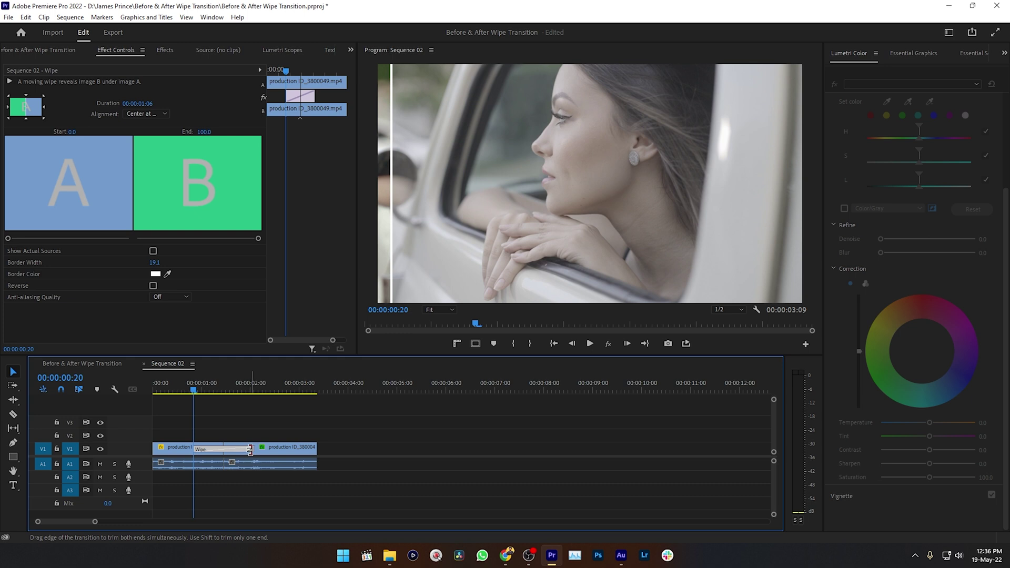
pyautogui.moveTo(250, 449); pyautogui.dragTo(272, 448)
pyautogui.moveTo(174, 393); pyautogui.dragTo(133, 390)
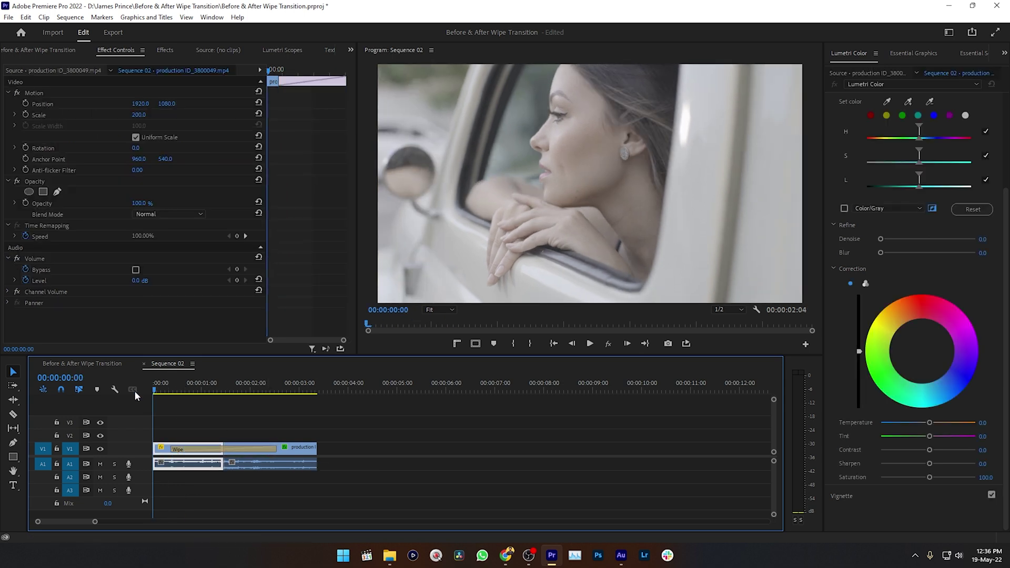